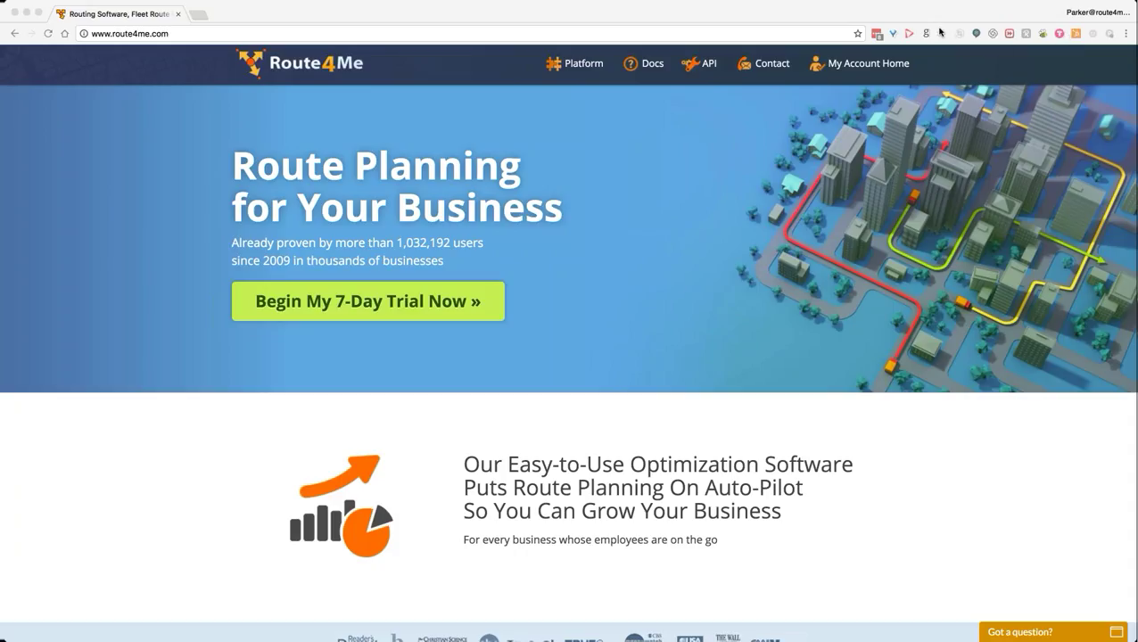
Step: Go to the account home and open the Address Book List
{"action": "left_click", "coordinate": [875, 35]}
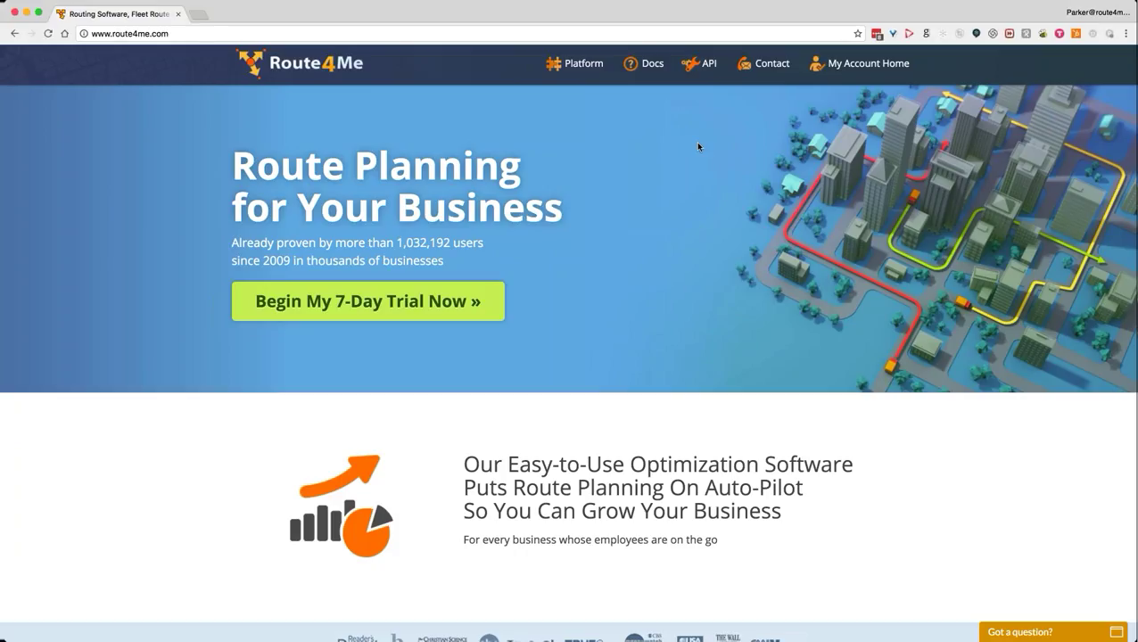
{"action": "left_click", "coordinate": [846, 66]}
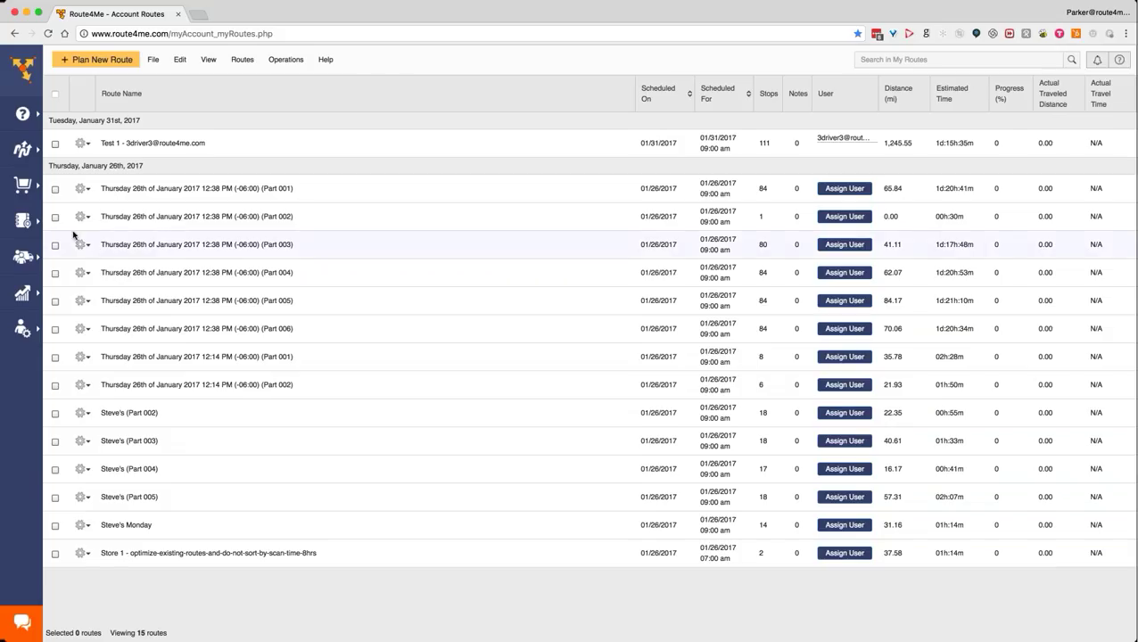
{"action": "left_click", "coordinate": [25, 225]}
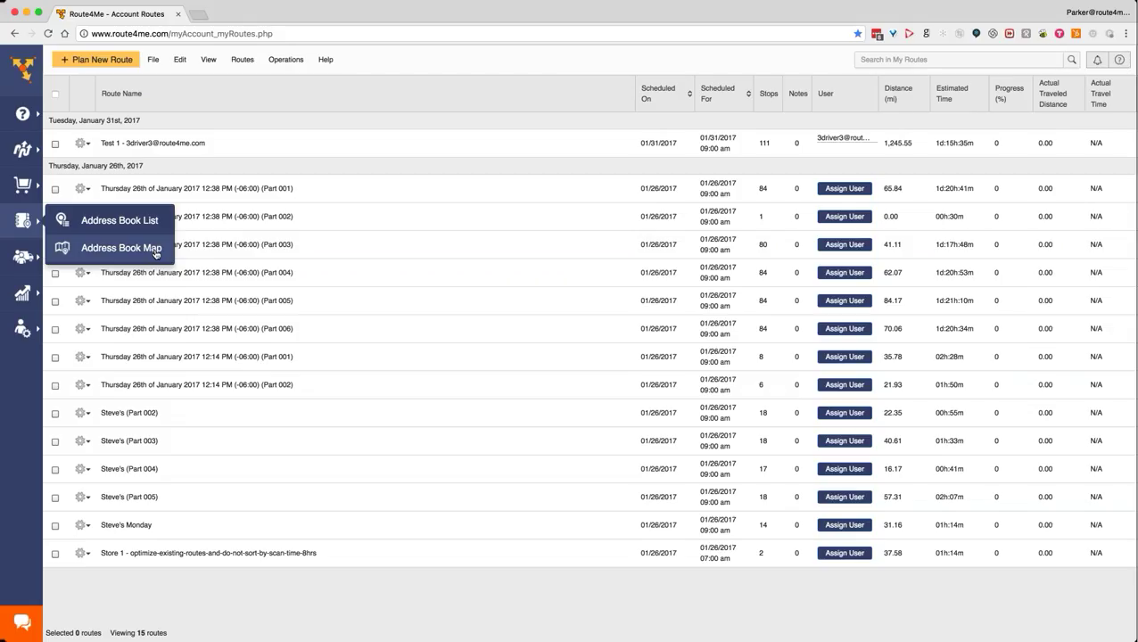
{"action": "left_click", "coordinate": [127, 223]}
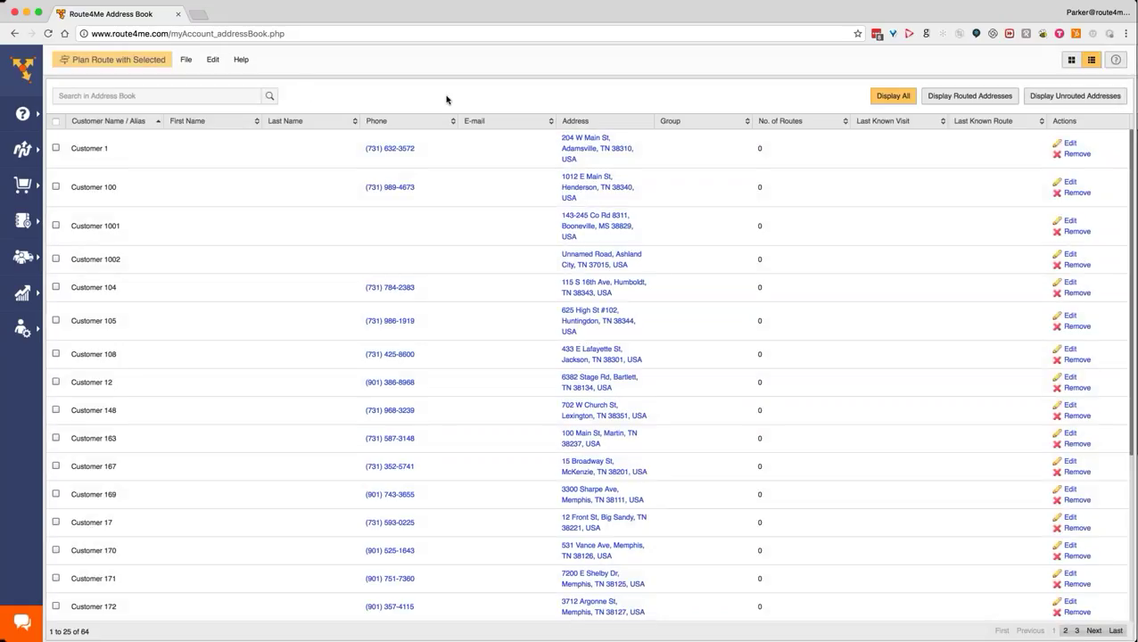
Step: Open the form for adding a single address and review its Location and Location Details settings
{"action": "left_click", "coordinate": [186, 62]}
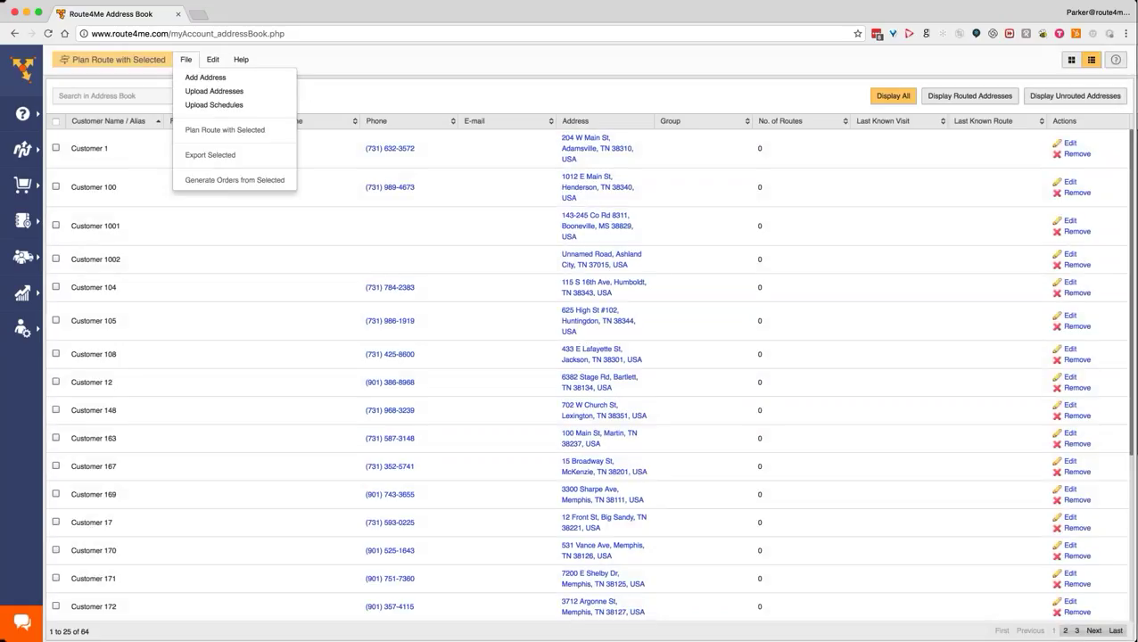
{"action": "left_click", "coordinate": [204, 79]}
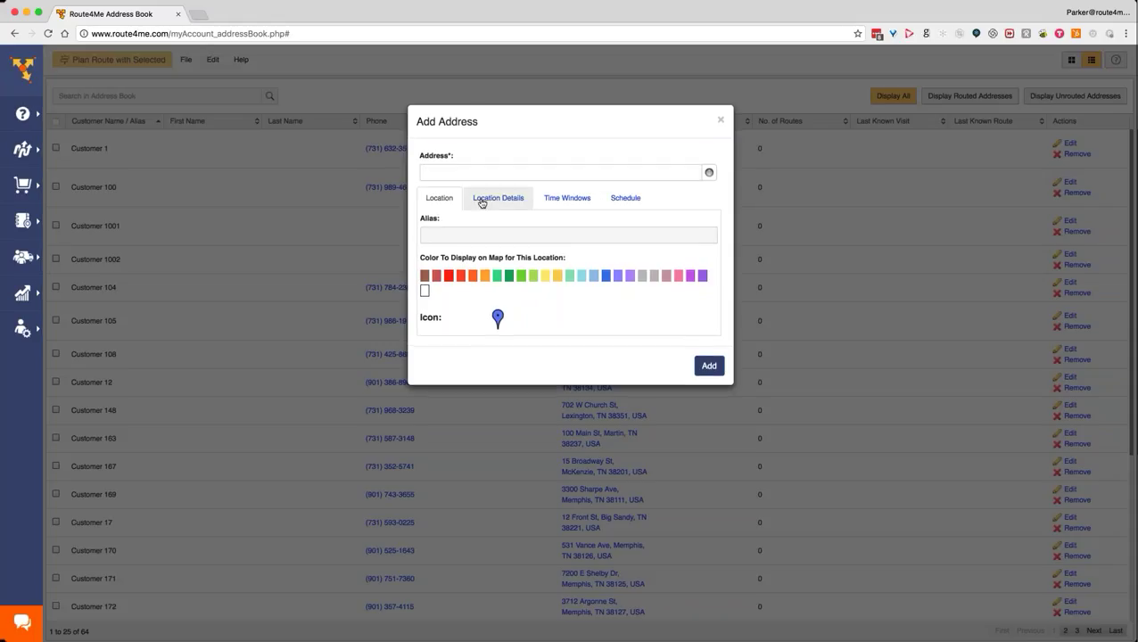
{"action": "left_click", "coordinate": [568, 235]}
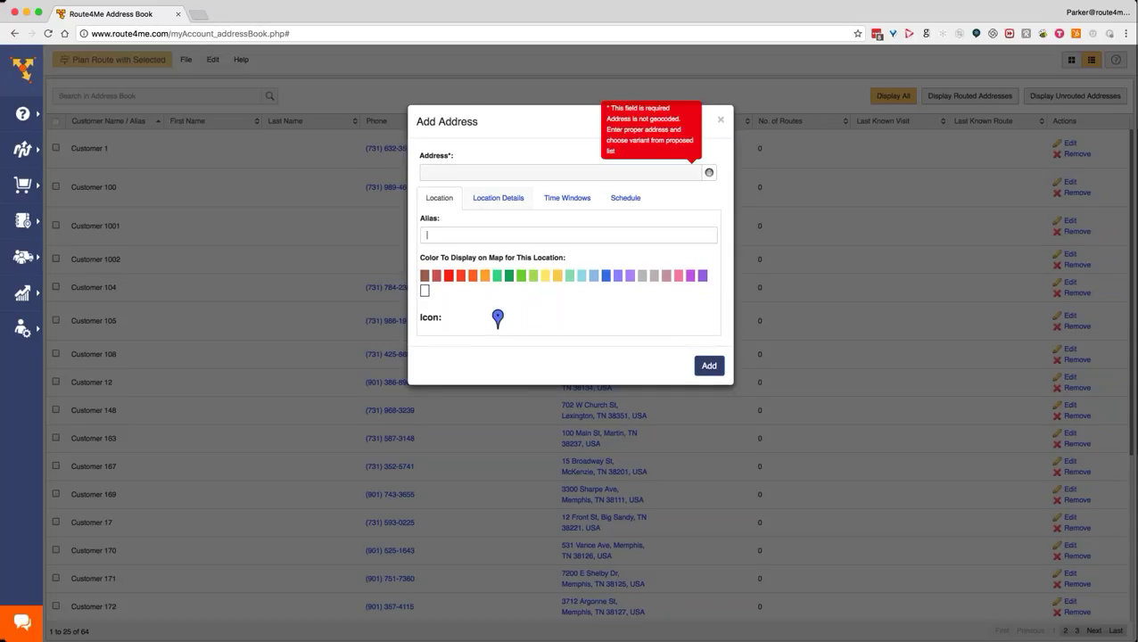
{"action": "left_click", "coordinate": [480, 200]}
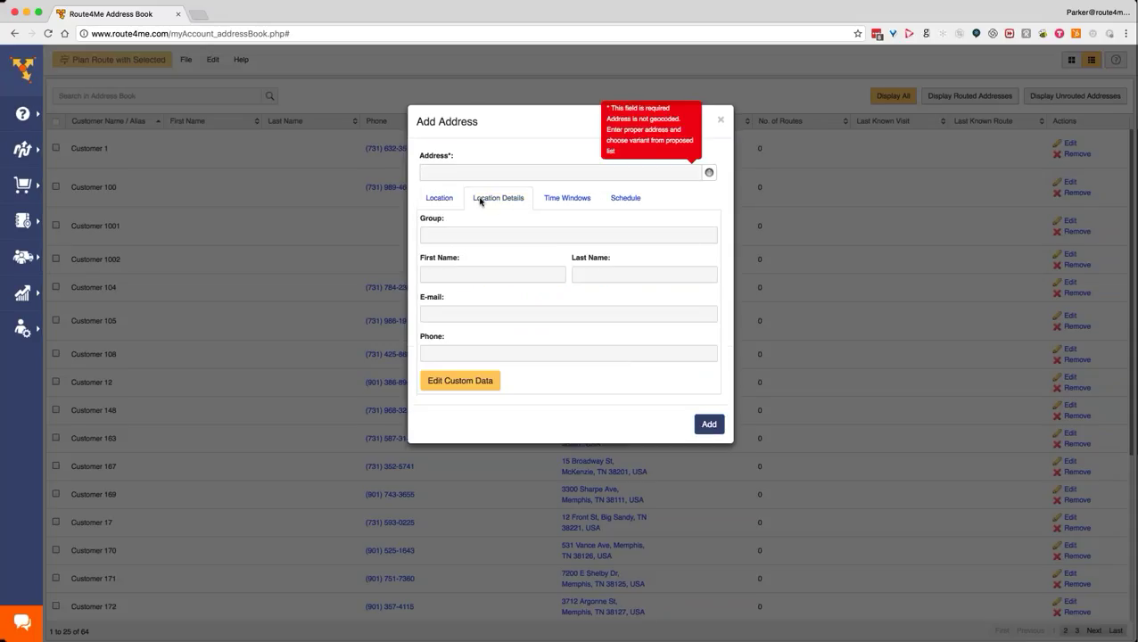
{"action": "left_click", "coordinate": [439, 198]}
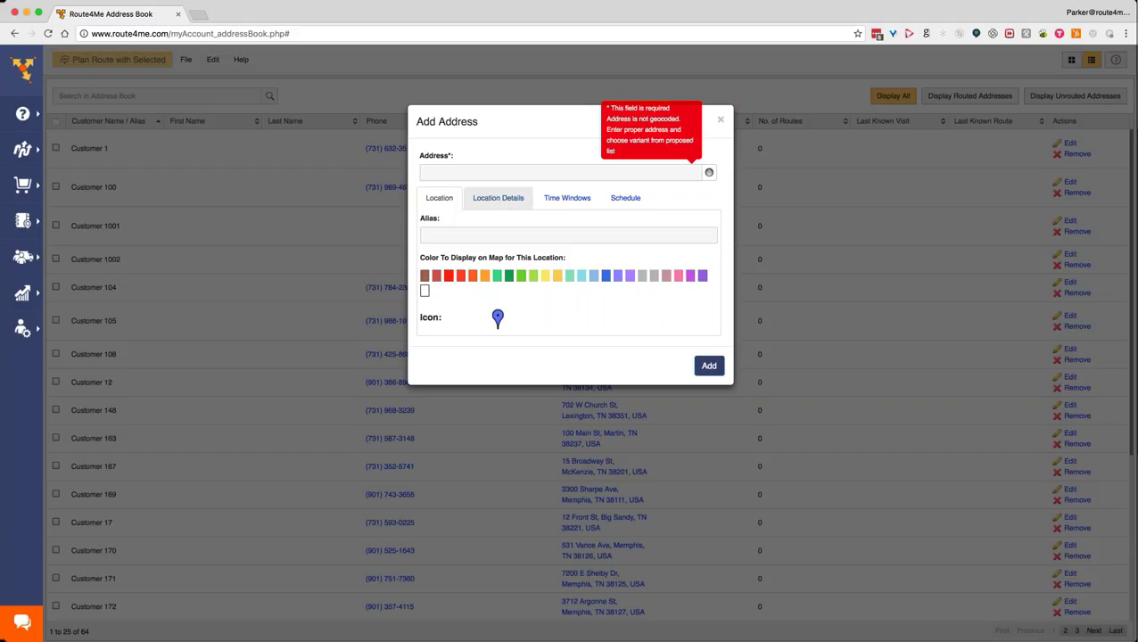
{"action": "left_click", "coordinate": [498, 198]}
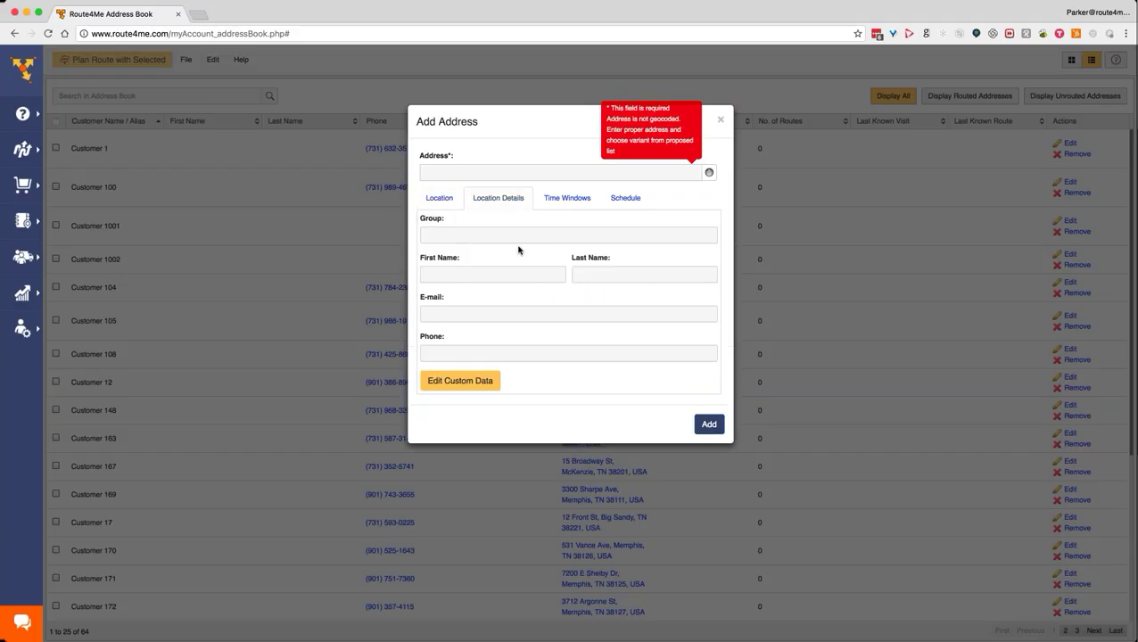
Step: Create a custom data field named Revenue with the content 200 for the new address
{"action": "left_click", "coordinate": [460, 381]}
{"action": "type", "text": "Revenue"}
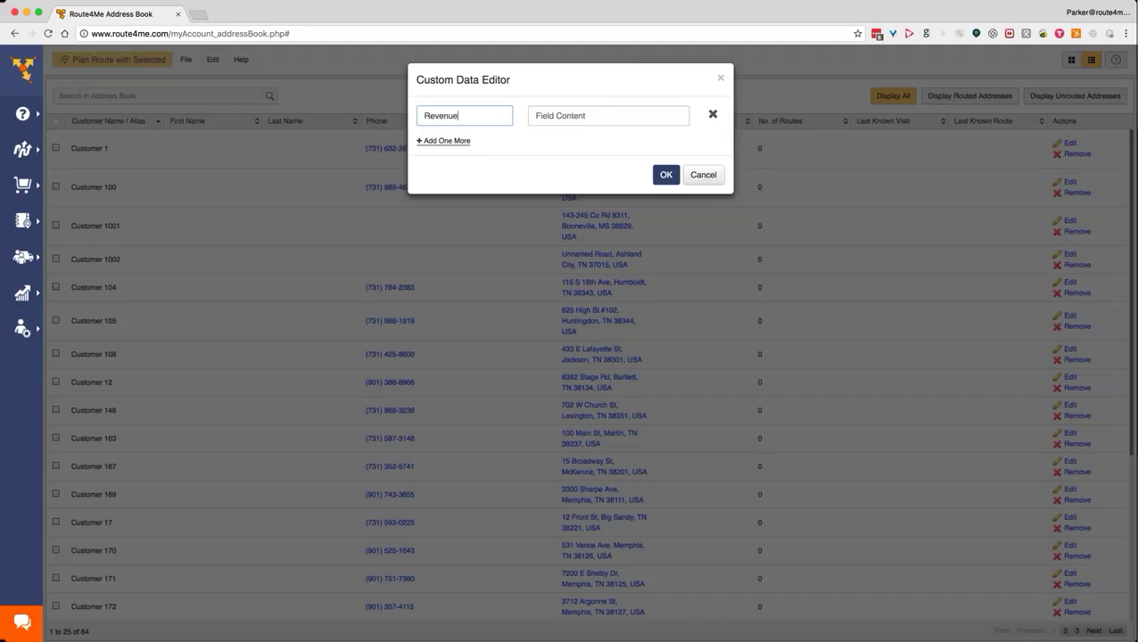
{"action": "left_click", "coordinate": [606, 115]}
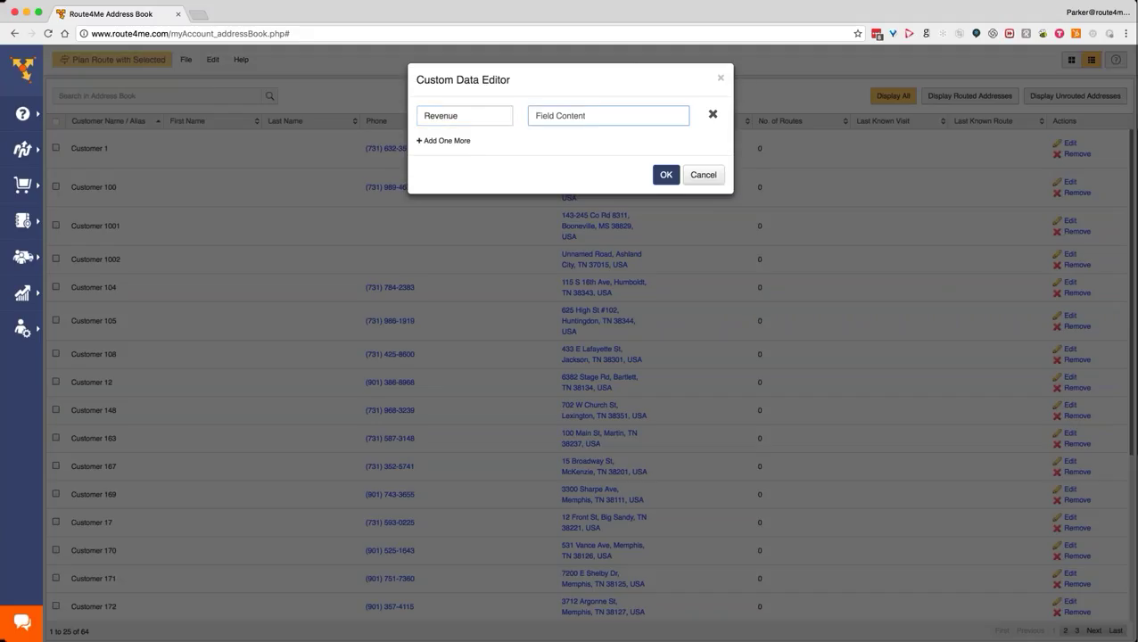
{"action": "type", "text": "2000"}
{"action": "key", "text": "BackSpace"}
{"action": "key", "text": "BackSpace"}
{"action": "type", "text": "0"}
Step: Add a second custom data field named COGs to the new address
{"action": "left_click", "coordinate": [427, 141]}
{"action": "type", "text": "Cost"}
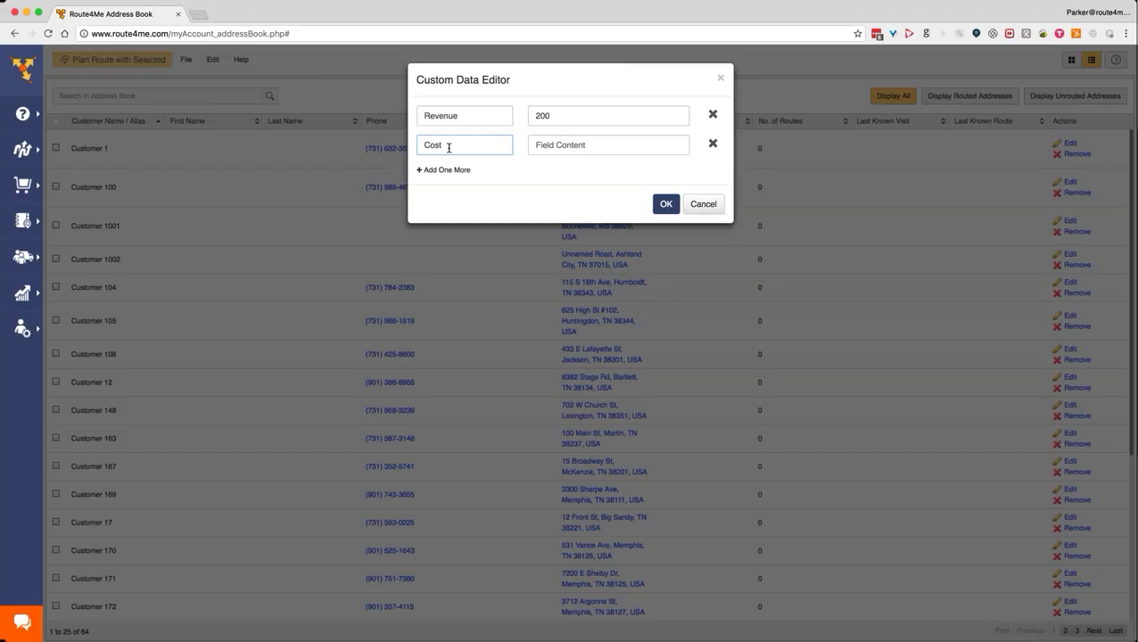
{"action": "key", "text": "BackSpace"}
{"action": "key", "text": "BackSpace"}
{"action": "key", "text": "BackSpace"}
{"action": "type", "text": "OGs"}
Step: Try a third custom data field for maintenance, discard the custom data, and close the new address form without adding it
{"action": "left_click", "coordinate": [443, 169]}
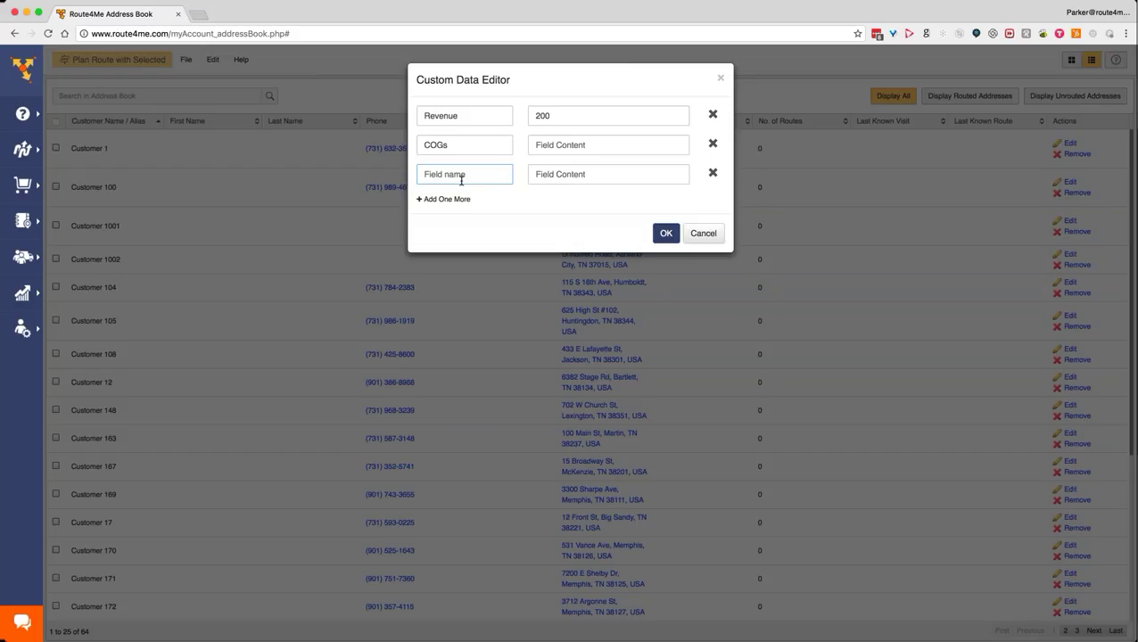
{"action": "type", "text": "Maintenace"}
{"action": "key", "text": "super+a"}
{"action": "key", "text": "BackSpace"}
{"action": "left_click", "coordinate": [702, 234]}
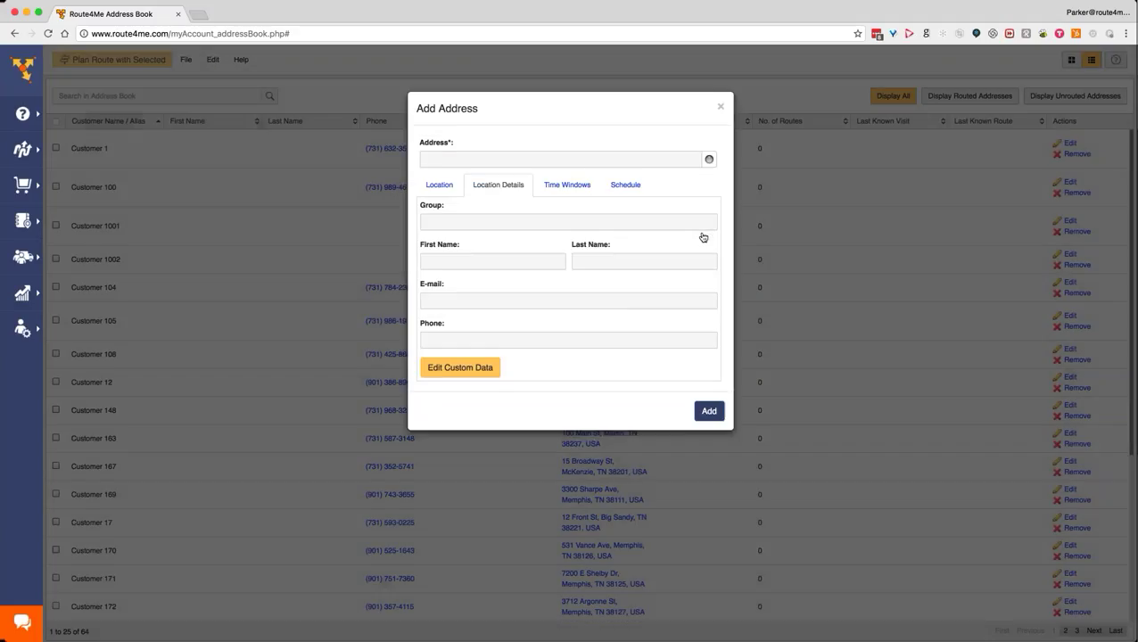
{"action": "left_click", "coordinate": [721, 120]}
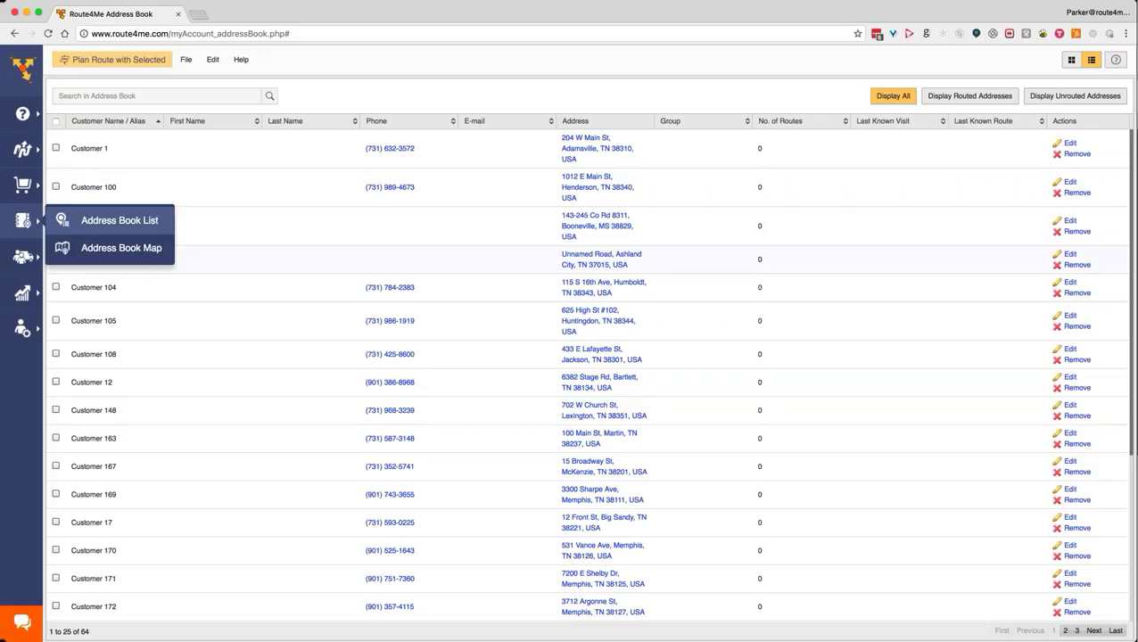
Step: Open the Address Book Map and check the address details of a customer marker and the HQ marker
{"action": "left_click", "coordinate": [89, 250]}
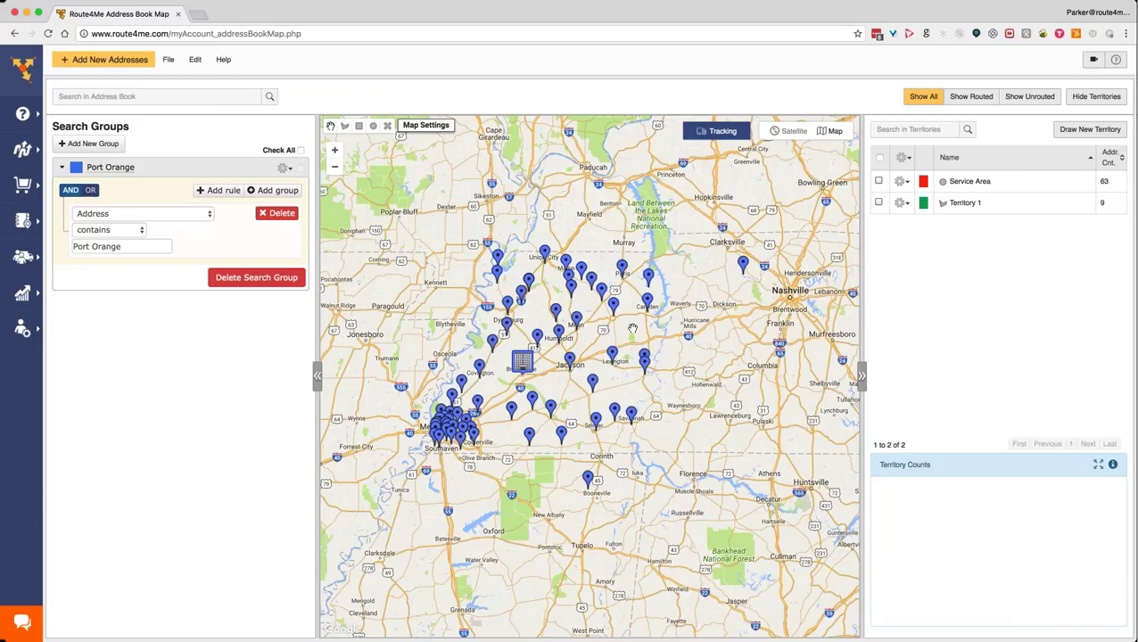
{"action": "mouse_move", "coordinate": [613, 305]}
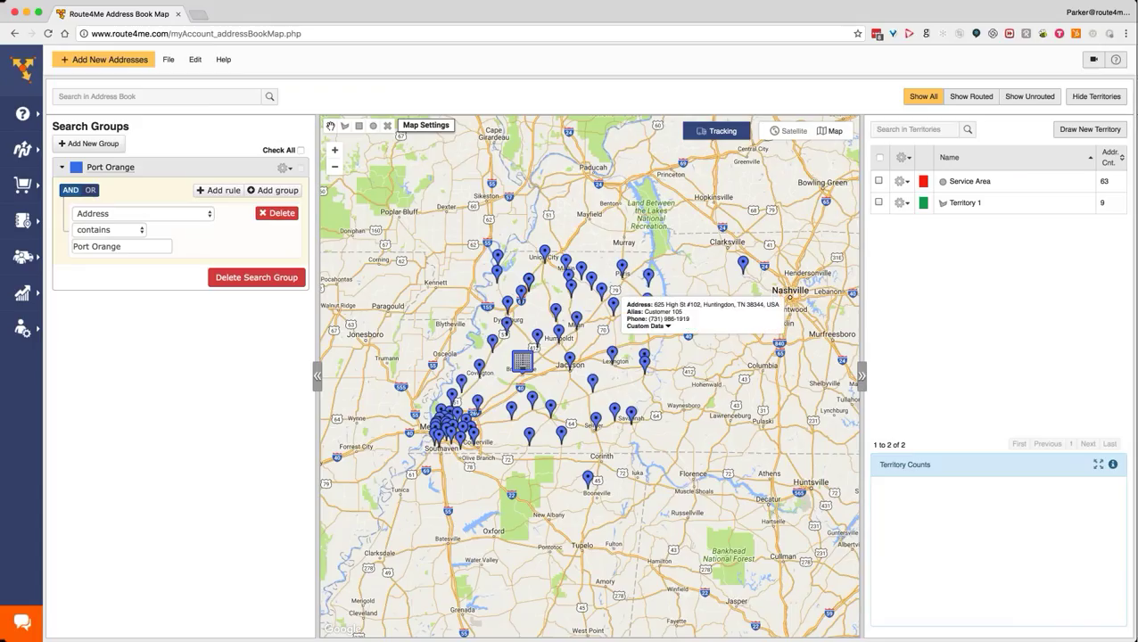
{"action": "mouse_move", "coordinate": [508, 308]}
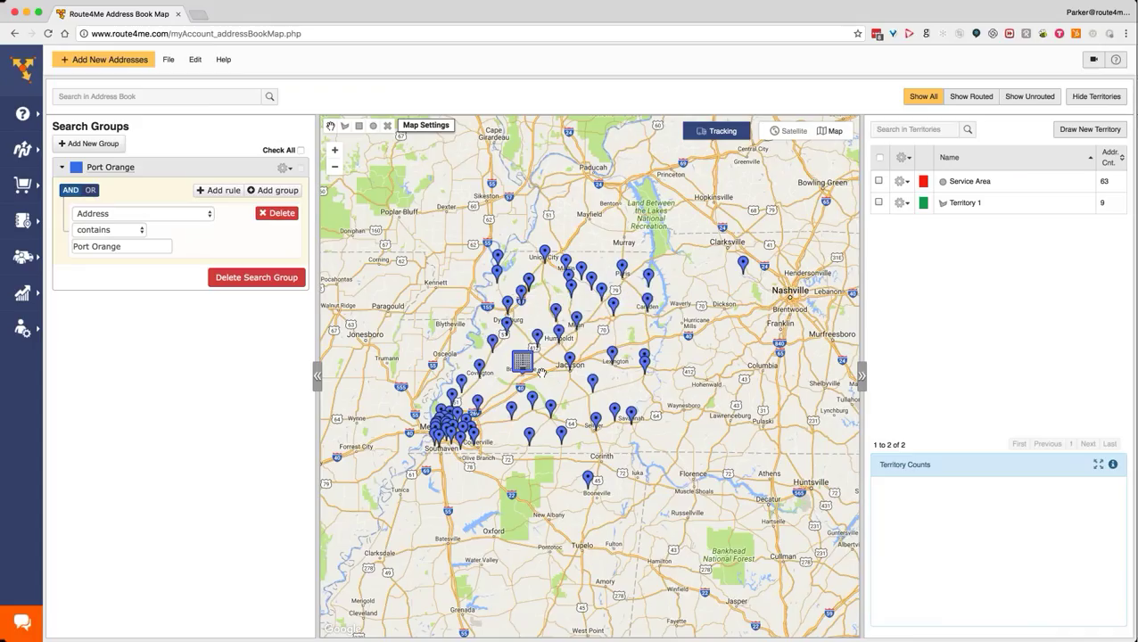
{"action": "mouse_move", "coordinate": [523, 368]}
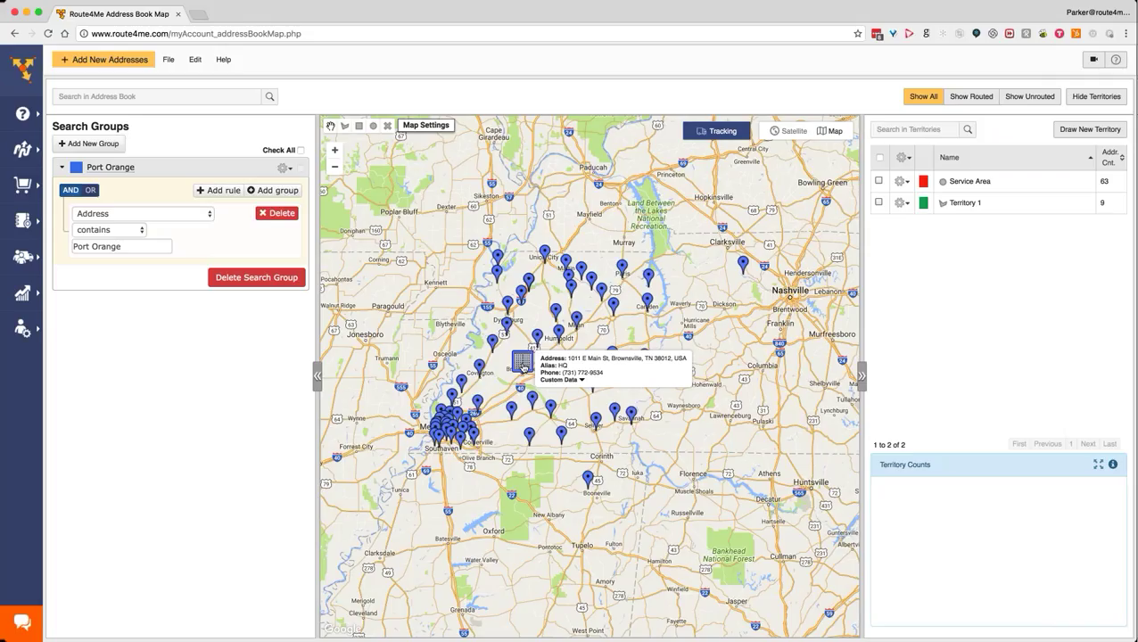
Step: Draw a circular region of about 92 miles radius centred near HQ, and clear it from the map
{"action": "left_click", "coordinate": [373, 125]}
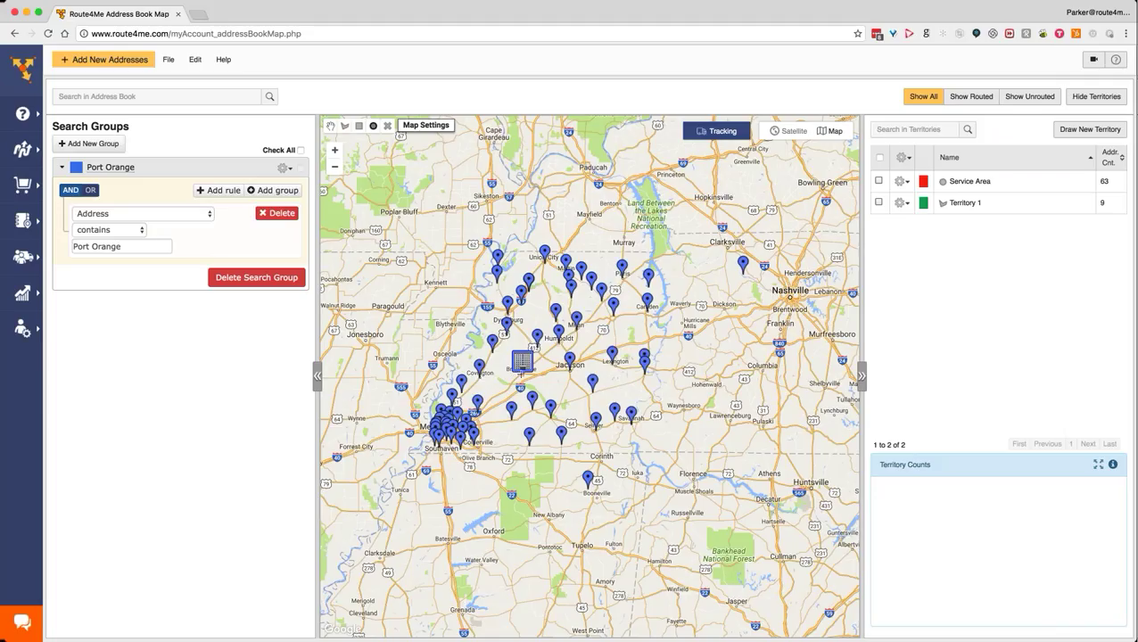
{"action": "left_click_drag", "start_coordinate": [521, 372], "coordinate": [470, 271]}
{"action": "mouse_move", "coordinate": [429, 196]}
{"action": "left_mouse_down"}
{"action": "mouse_move", "coordinate": [449, 220]}
{"action": "mouse_move", "coordinate": [390, 120]}
{"action": "mouse_move", "coordinate": [463, 257]}
{"action": "mouse_move", "coordinate": [440, 213]}
{"action": "left_mouse_up"}
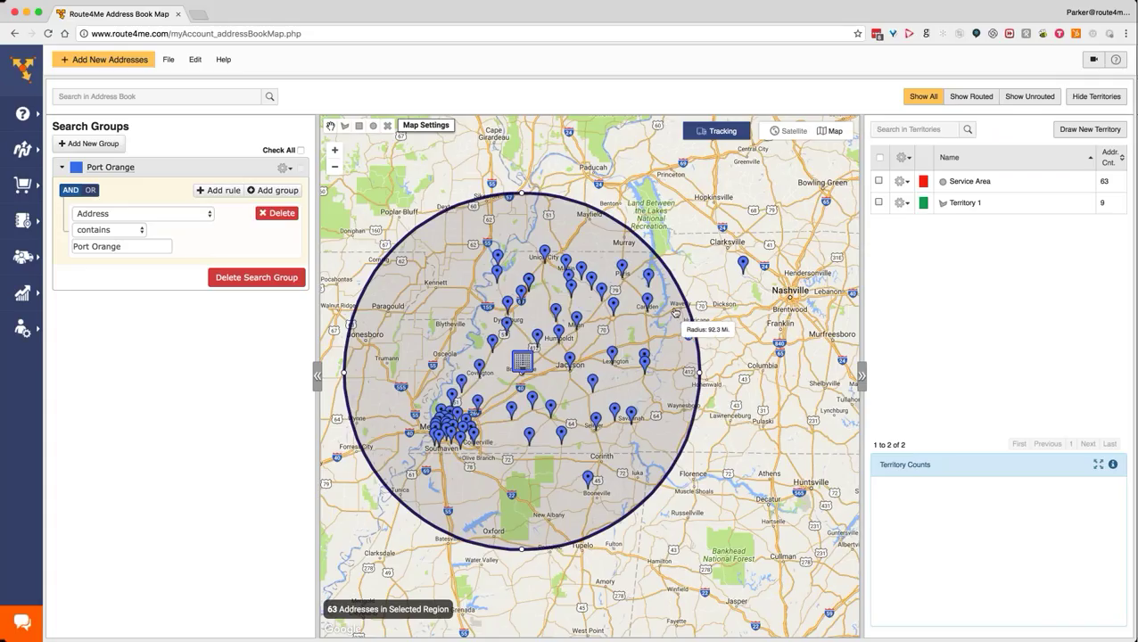
{"action": "left_click", "coordinate": [387, 126]}
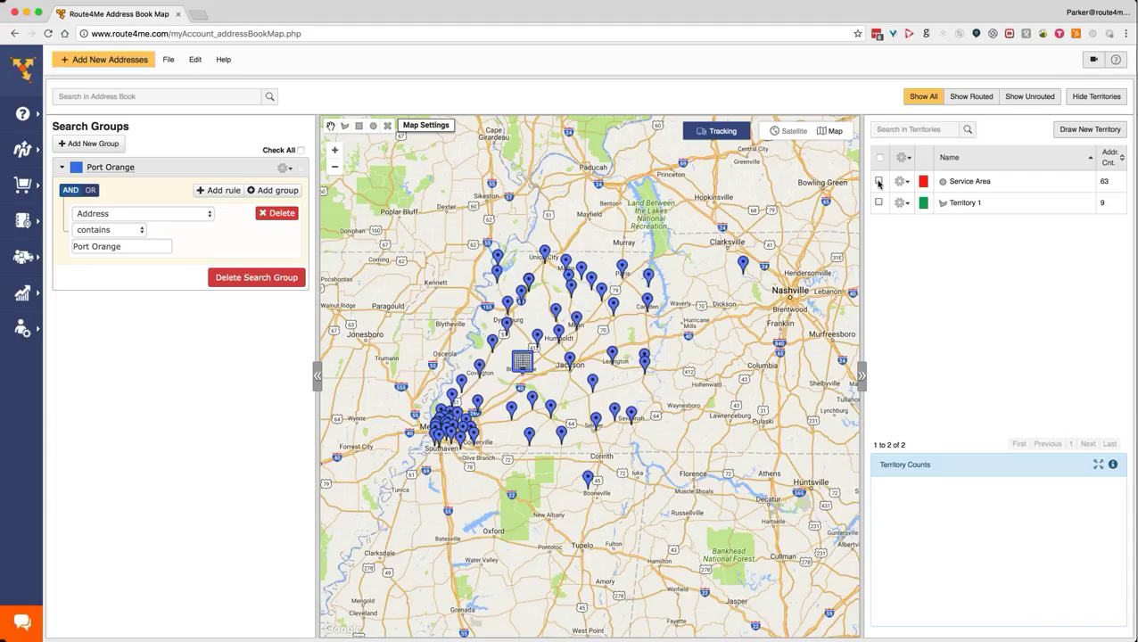
Step: Display the Service Area territory on the map and set its radius to 110 miles
{"action": "left_click", "coordinate": [878, 182]}
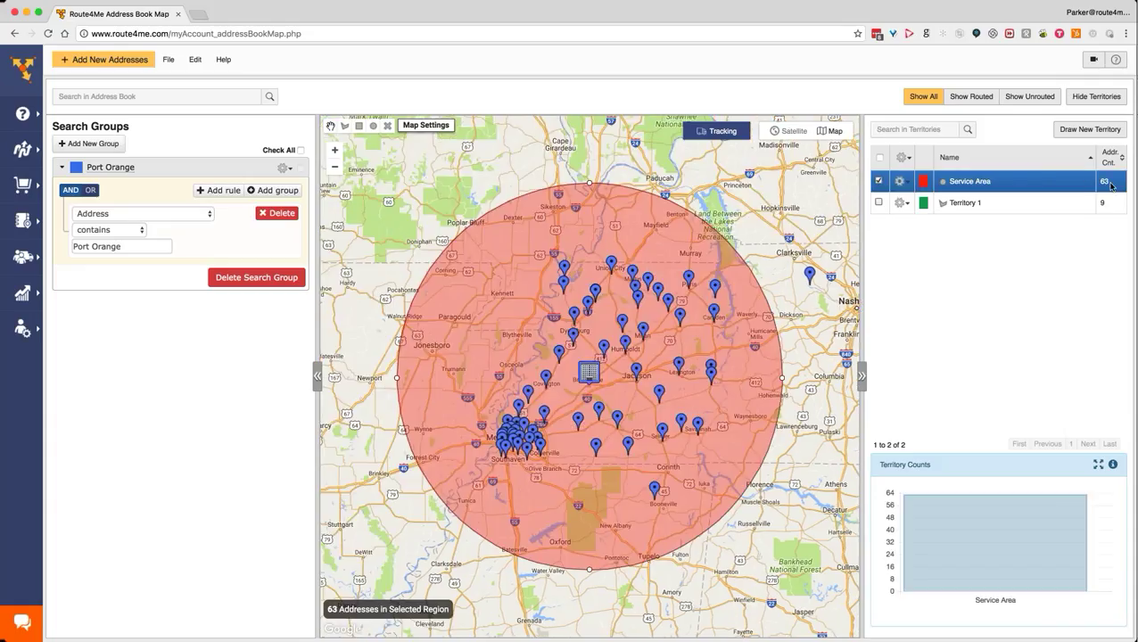
{"action": "right_click", "coordinate": [780, 403]}
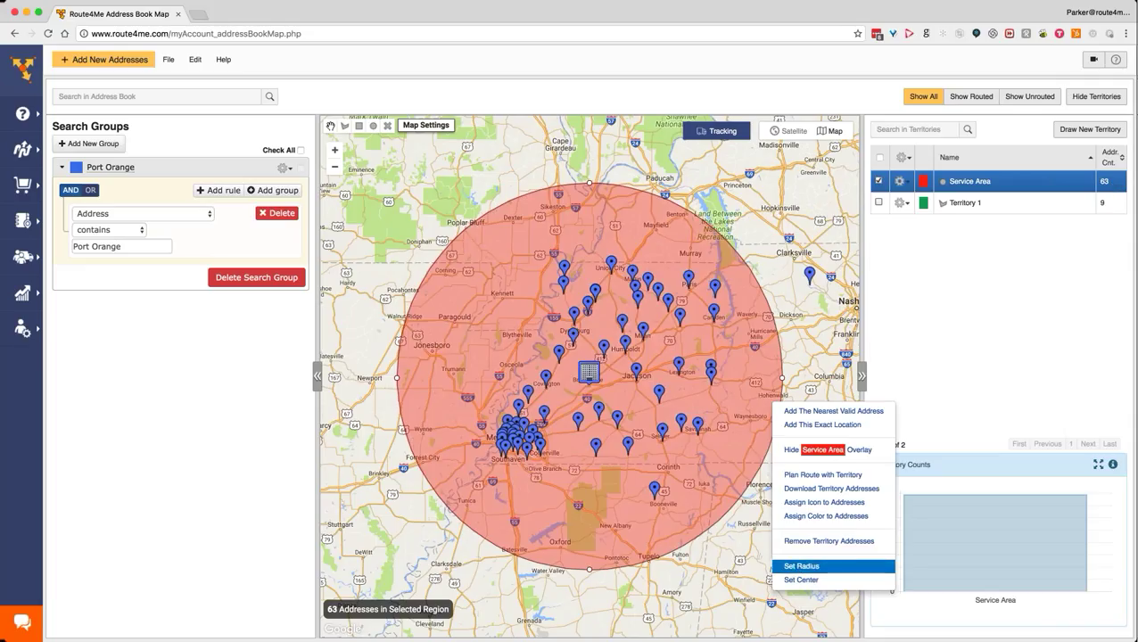
{"action": "left_click", "coordinate": [800, 567]}
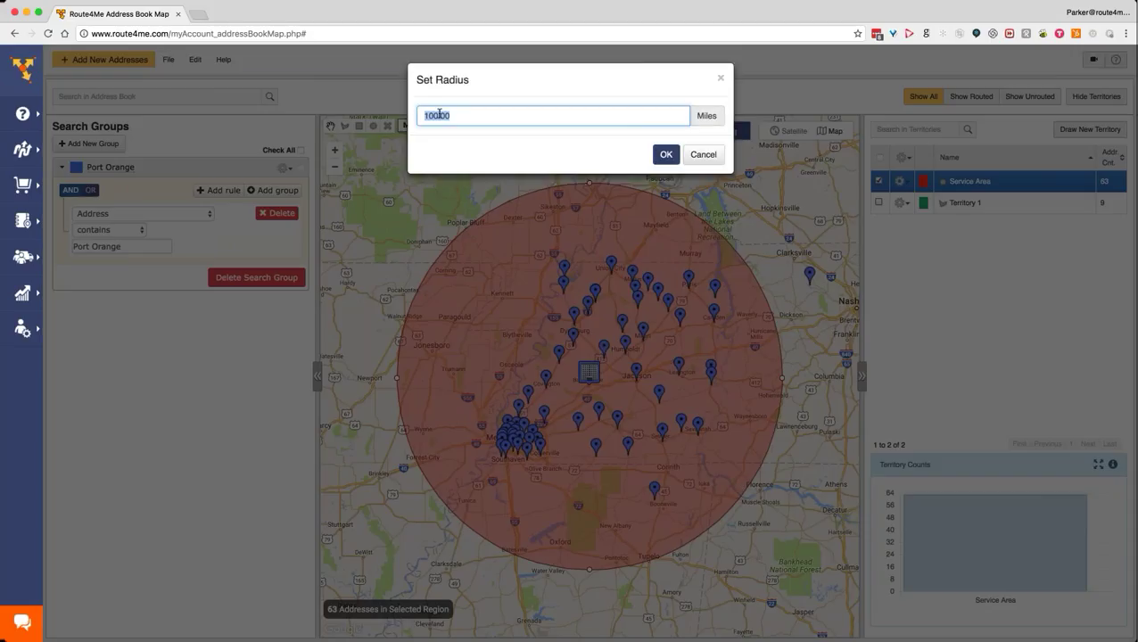
{"action": "type", "text": "110"}
{"action": "key", "text": "Return"}
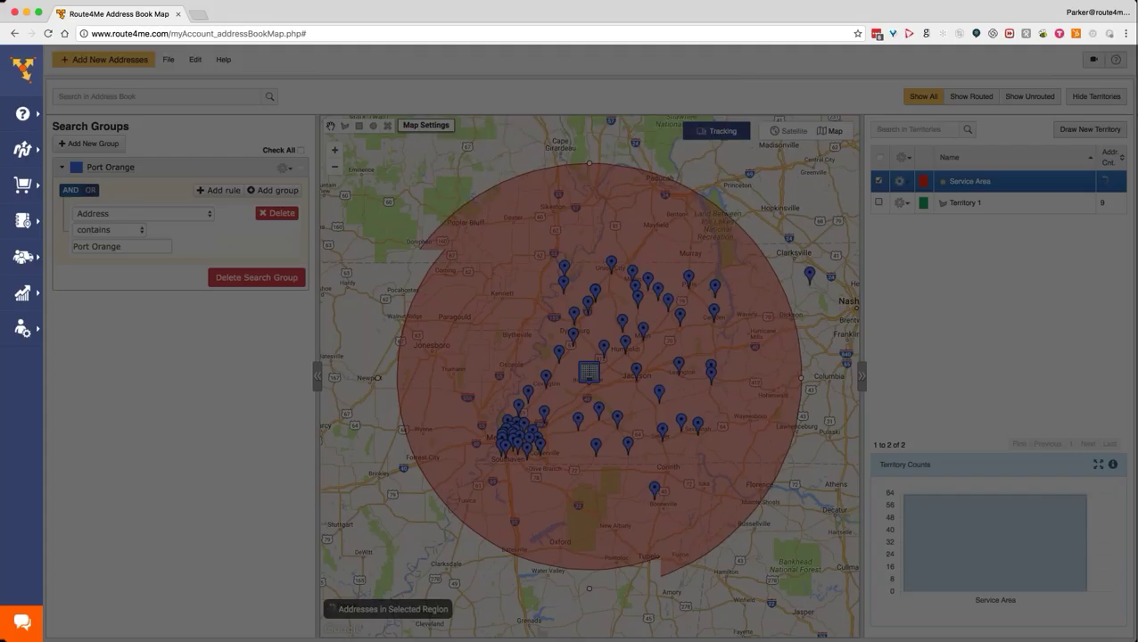
{"action": "mouse_move", "coordinate": [689, 279]}
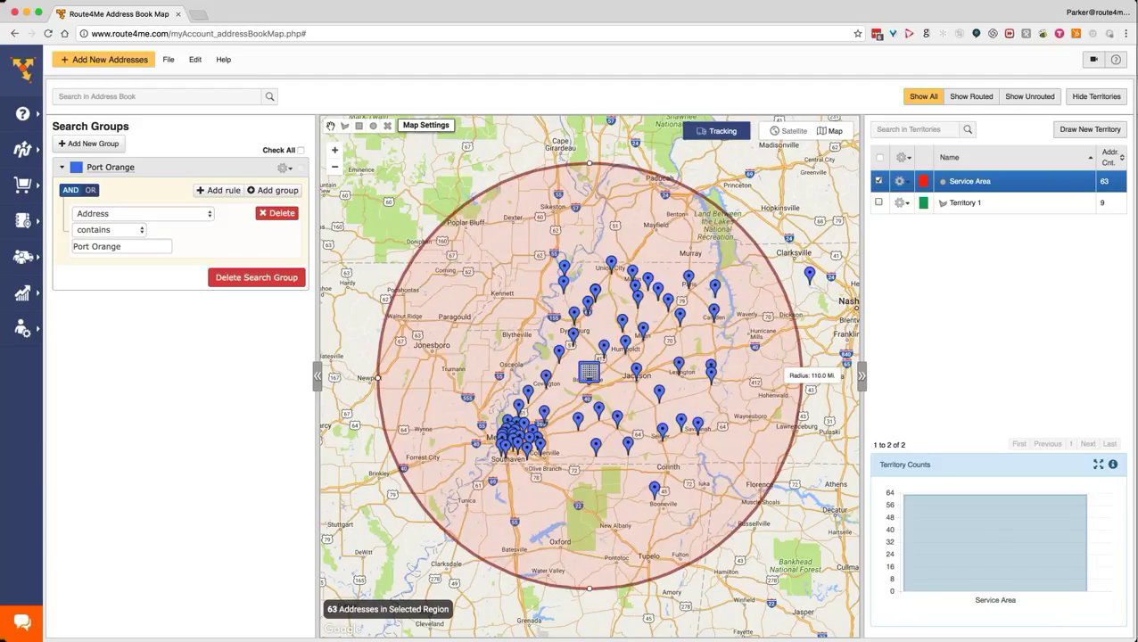
{"action": "mouse_move", "coordinate": [809, 277]}
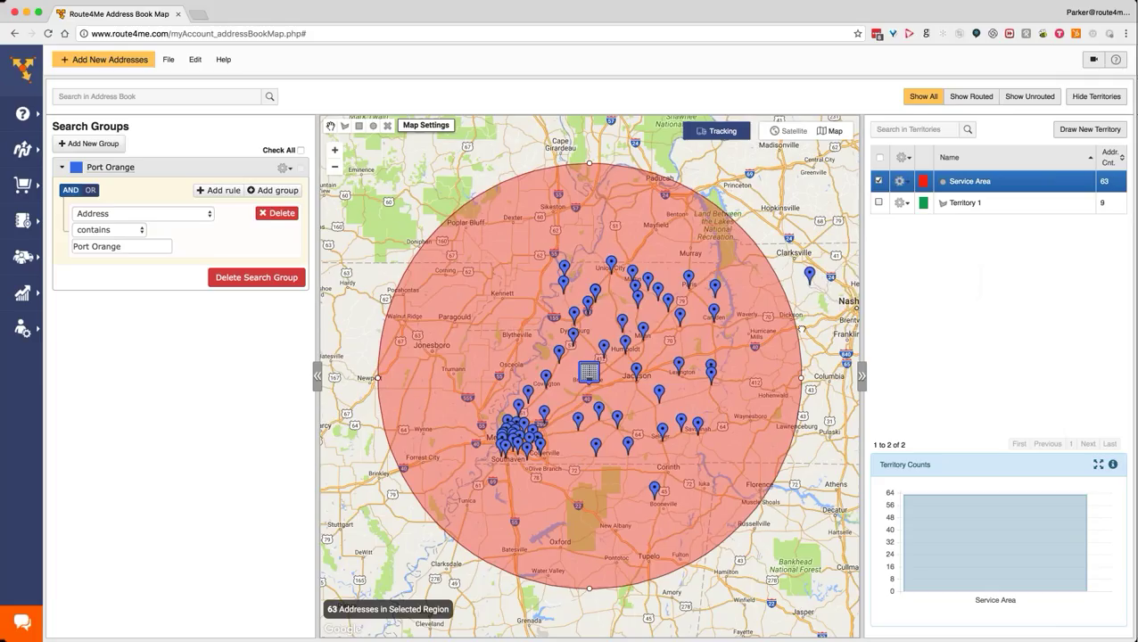
Step: Check the customer marker outside the circle near Ashland City and set the Service Area radius to 125 miles
{"action": "left_click_drag", "start_coordinate": [802, 330], "coordinate": [753, 336]}
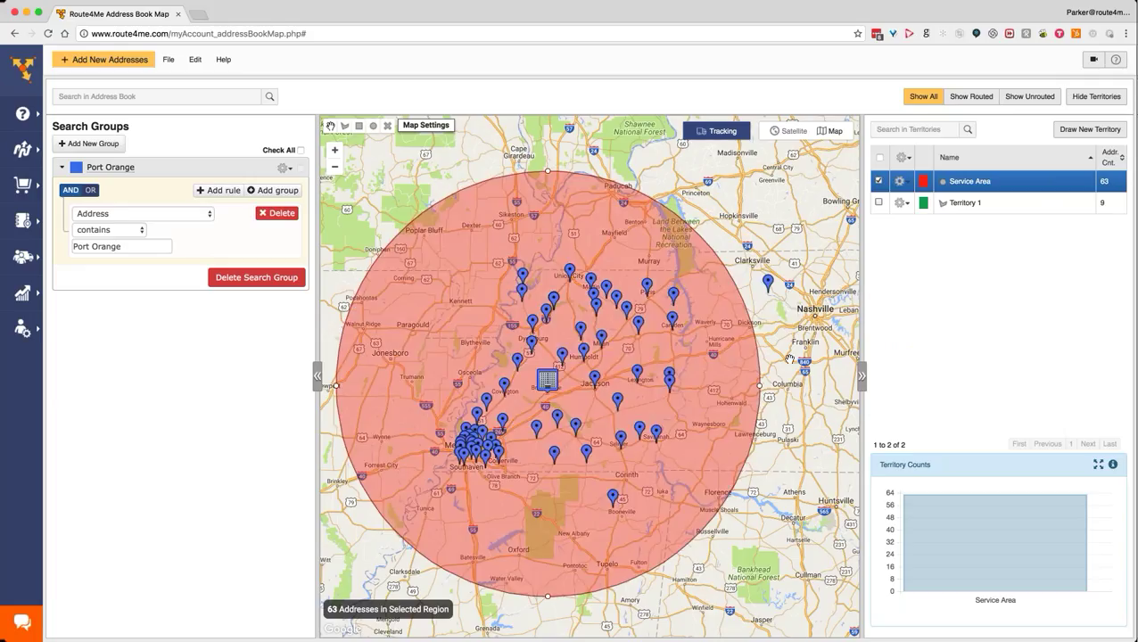
{"action": "left_click_drag", "start_coordinate": [789, 359], "coordinate": [706, 360]}
{"action": "mouse_move", "coordinate": [692, 306]}
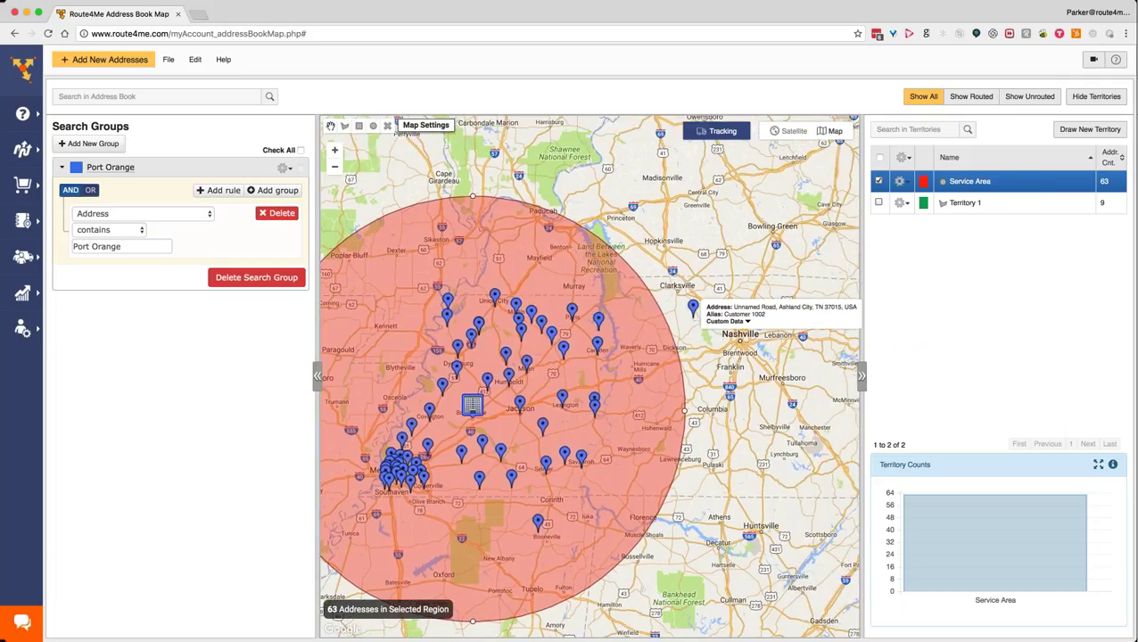
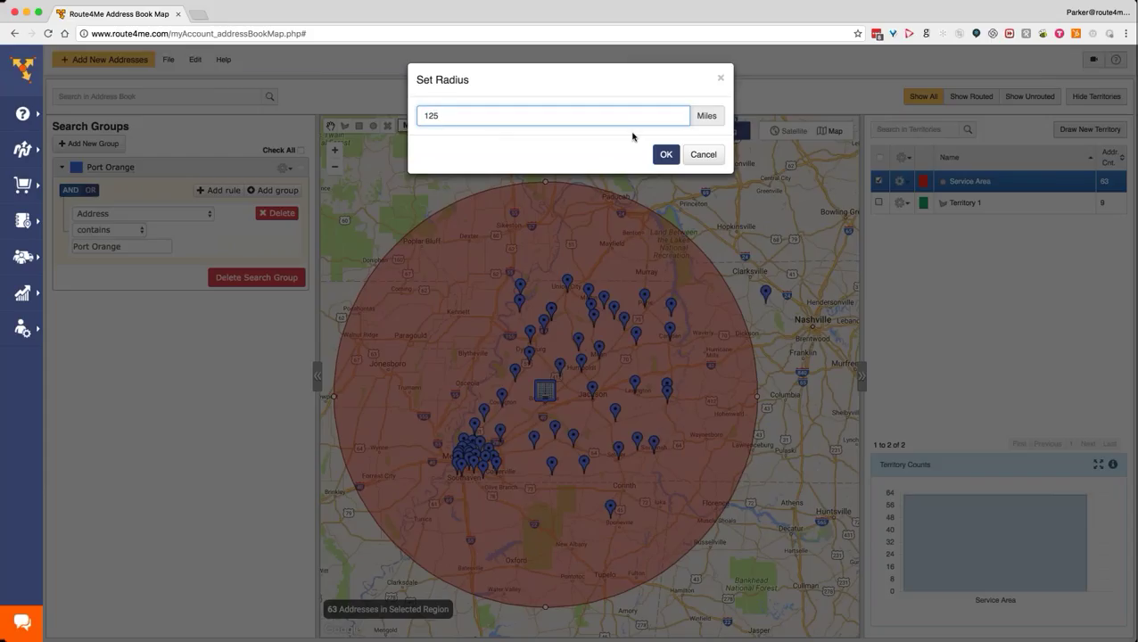
{"action": "left_click", "coordinate": [665, 154]}
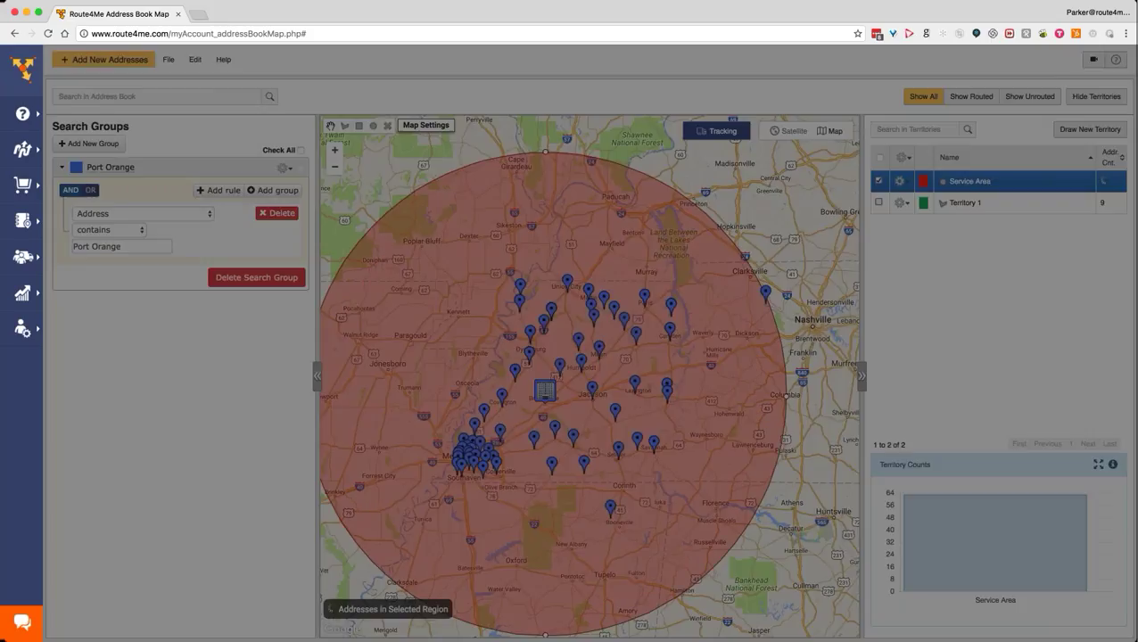
{"action": "mouse_move", "coordinate": [764, 304]}
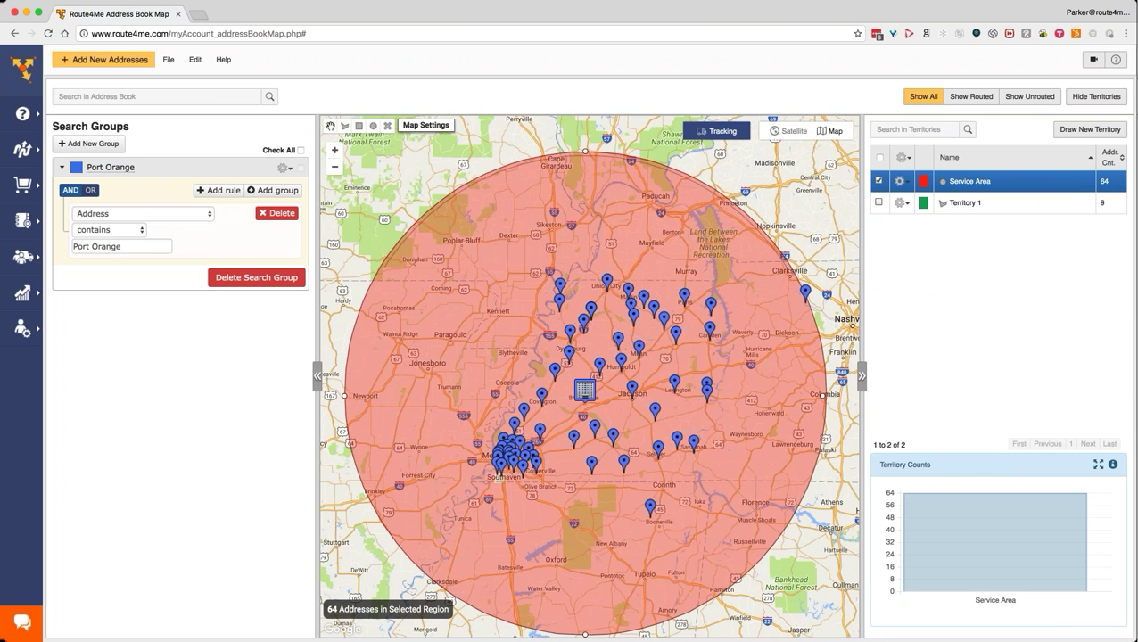
Step: Shrink the Service Area circle directly on the map so the customer near Ashland City falls outside it
{"action": "left_click_drag", "start_coordinate": [757, 406], "coordinate": [756, 396]}
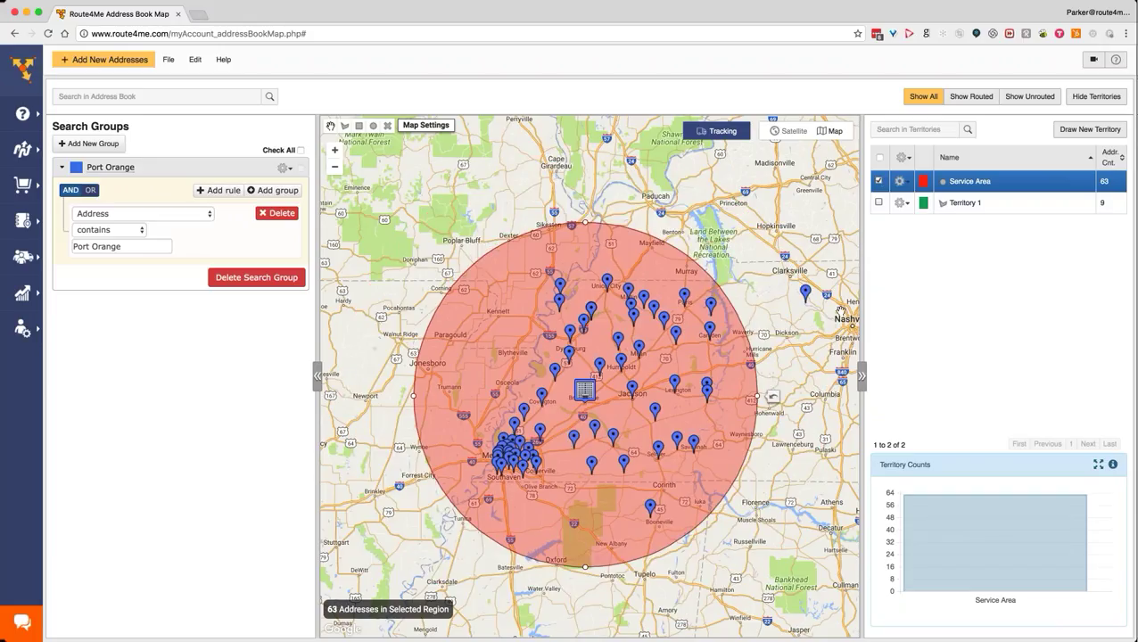
Step: Hide the Service Area, display Territory 1 on the map, and view the details of the customer in McKenzie
{"action": "left_click", "coordinate": [879, 181]}
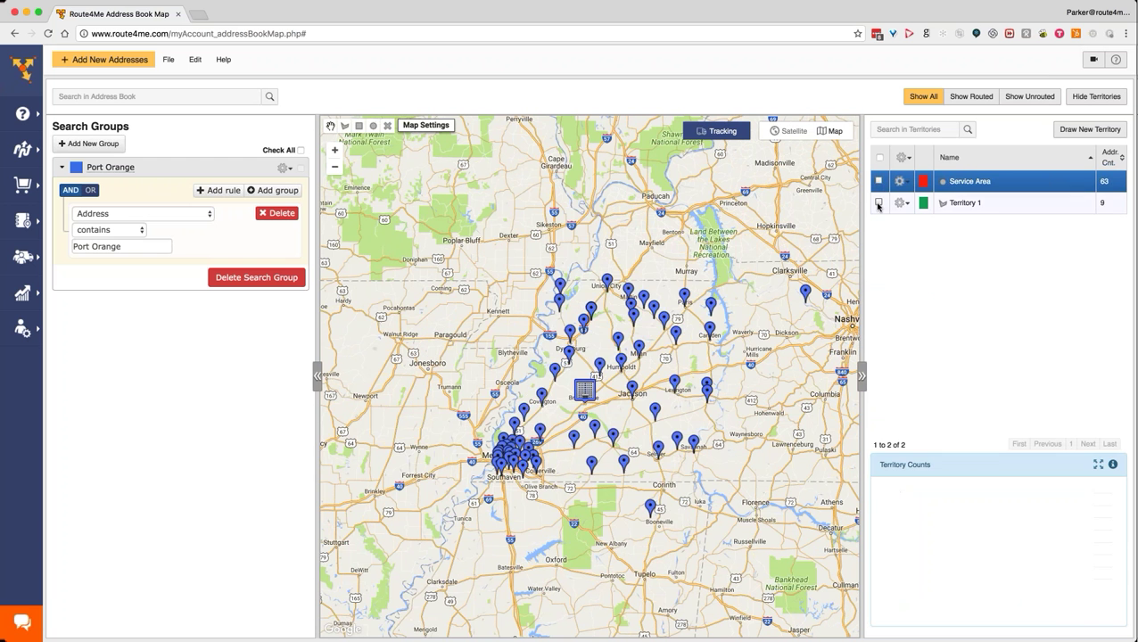
{"action": "left_click", "coordinate": [878, 203]}
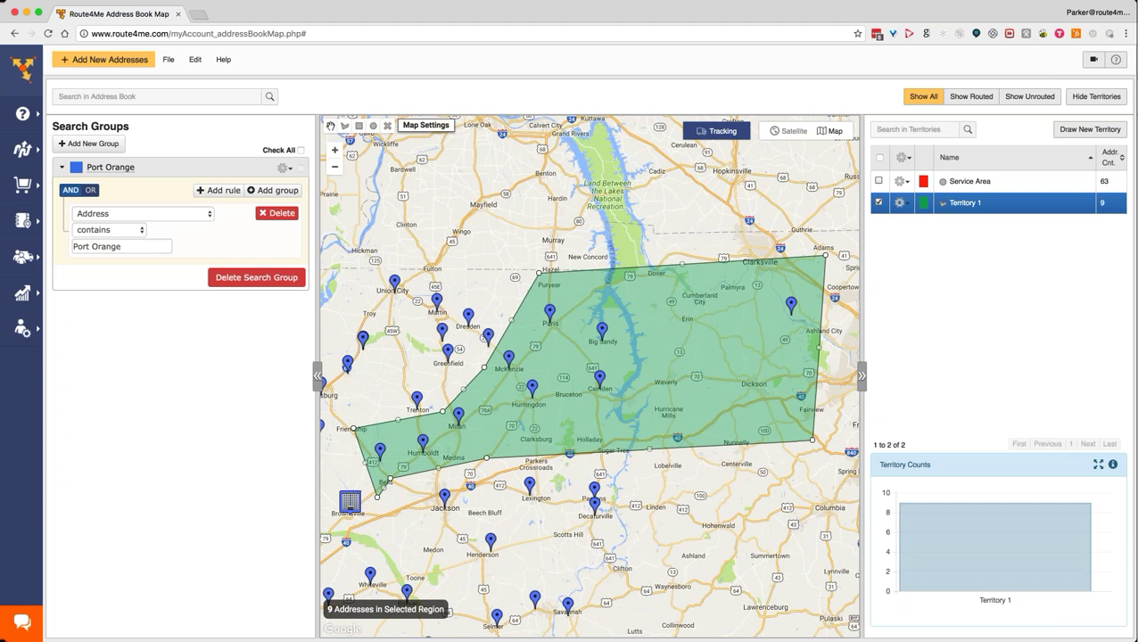
{"action": "left_click", "coordinate": [334, 166]}
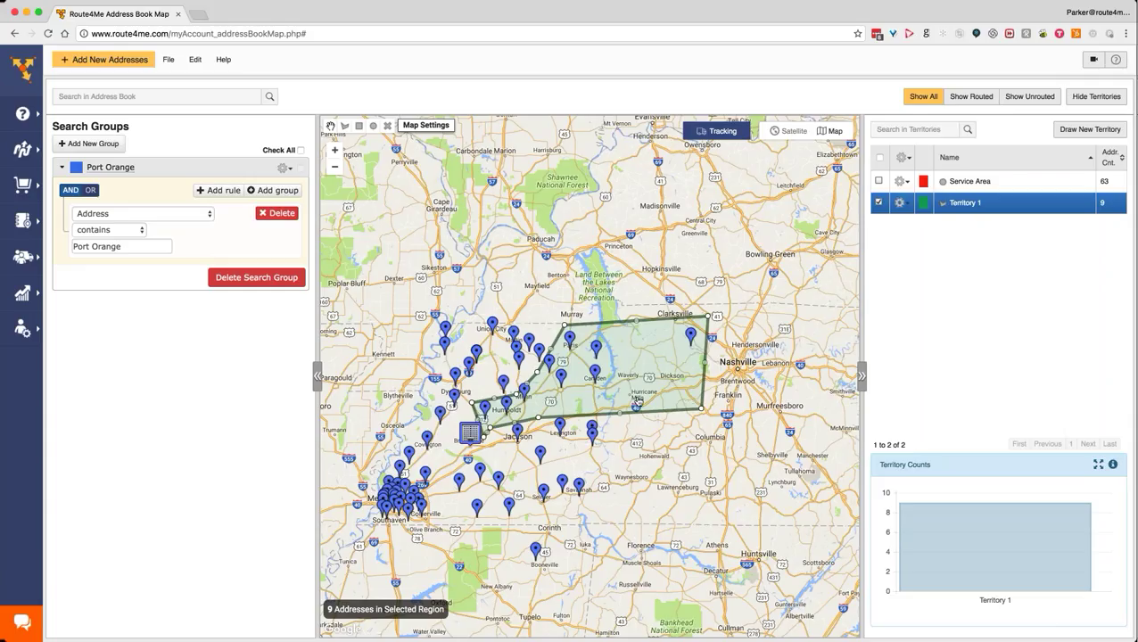
{"action": "mouse_move", "coordinate": [560, 373]}
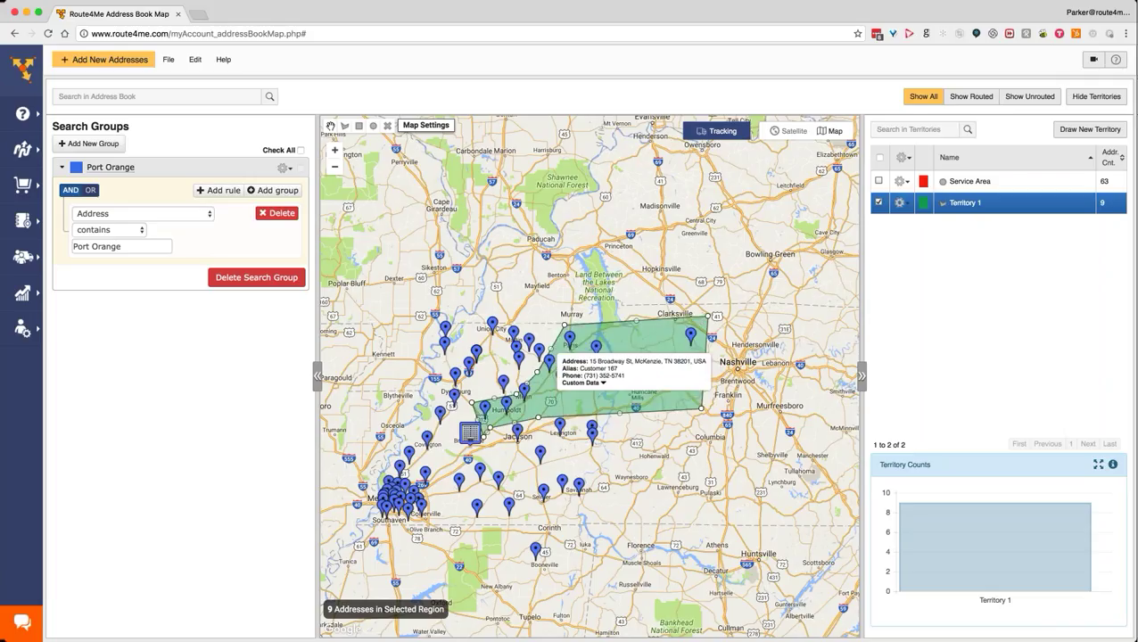
Step: Add the nearest valid address near Hopkinsville from the map, and remove that address from the address book
{"action": "right_click", "coordinate": [672, 265]}
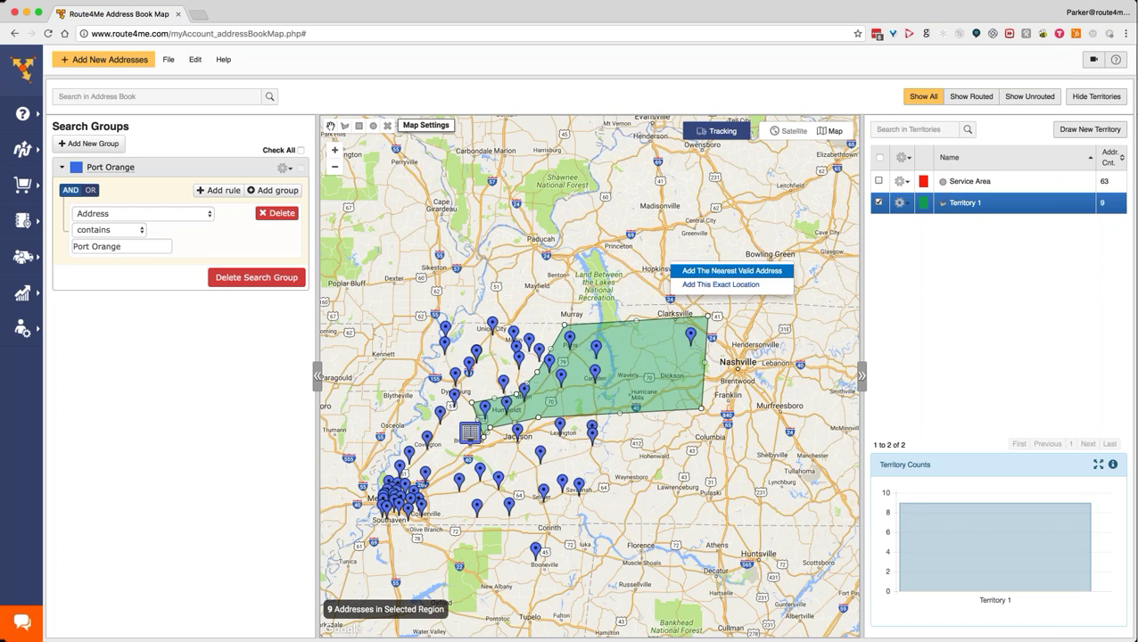
{"action": "left_click", "coordinate": [732, 270]}
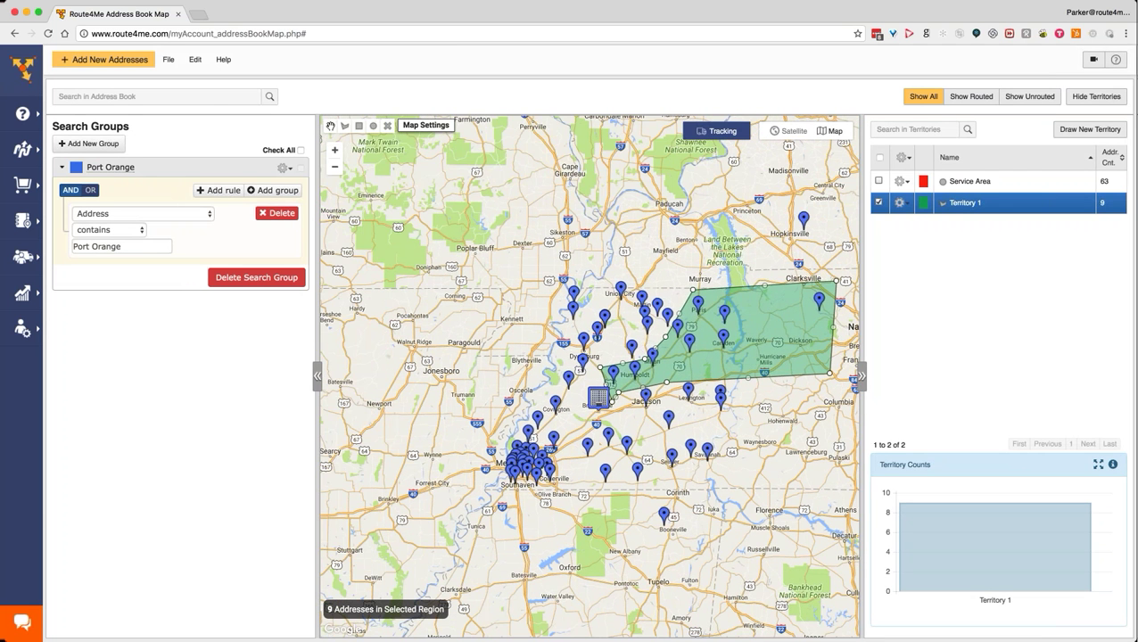
{"action": "left_click", "coordinate": [775, 217]}
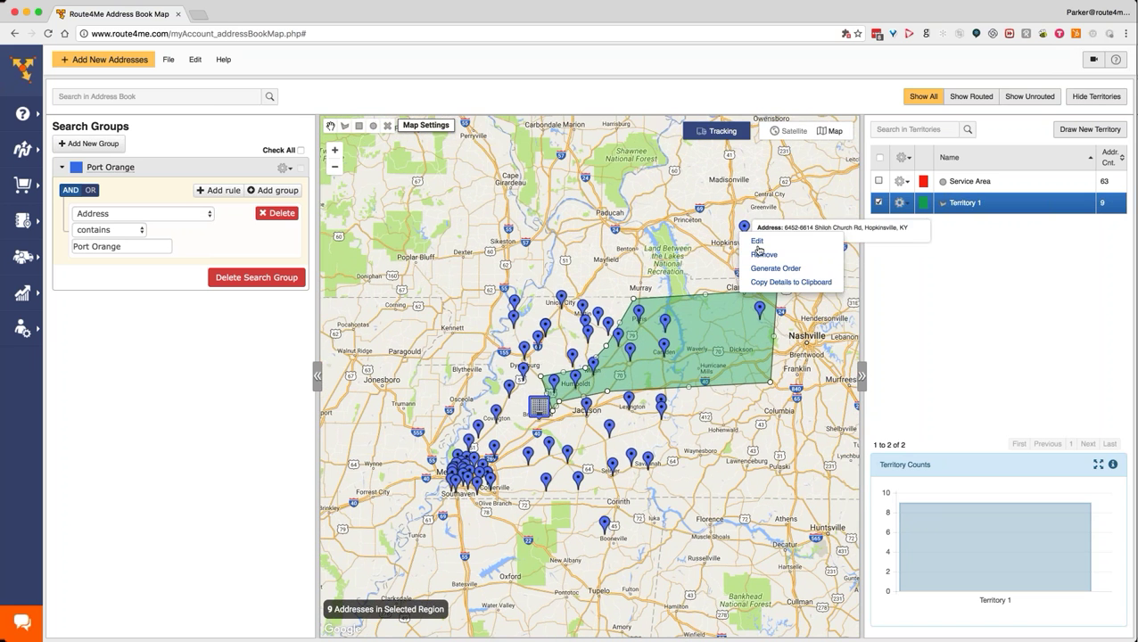
{"action": "left_click", "coordinate": [765, 254]}
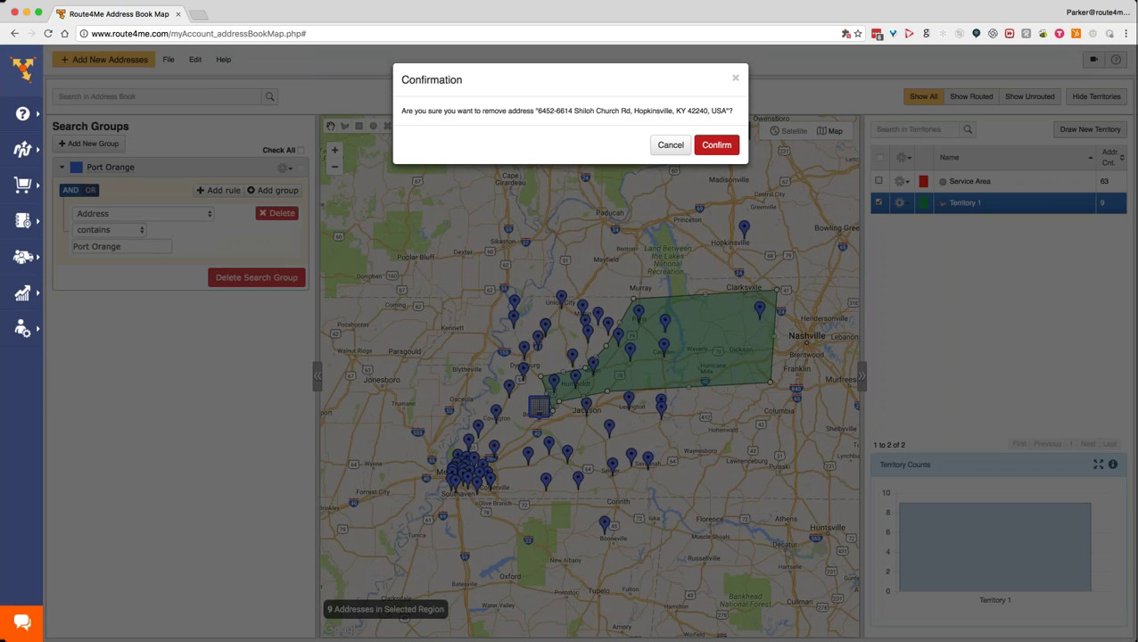
{"action": "left_click", "coordinate": [716, 145]}
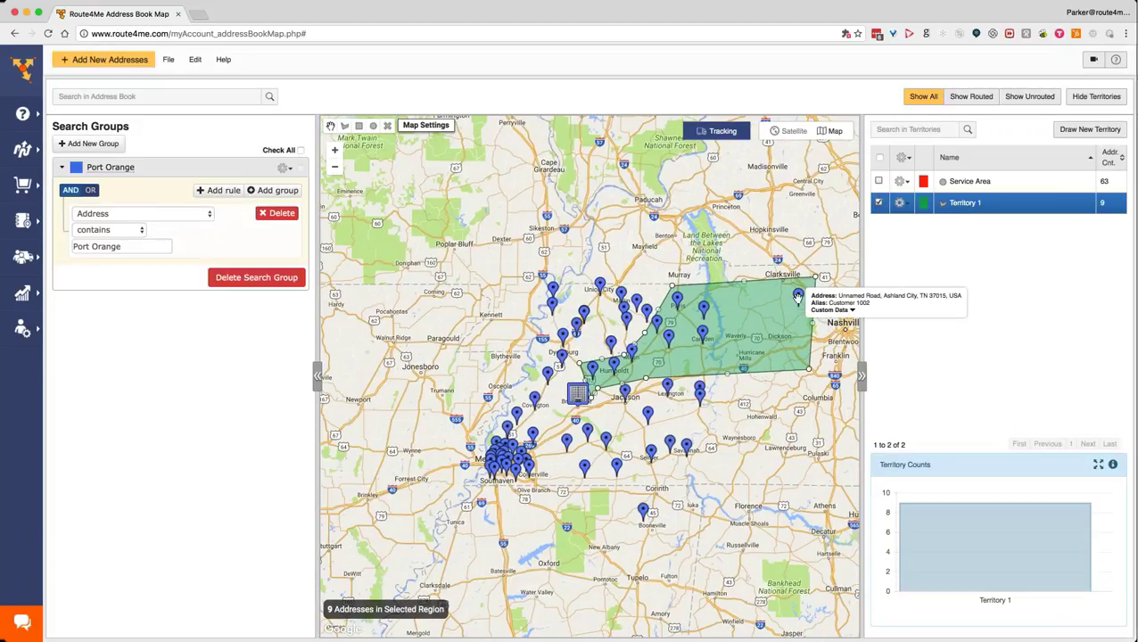
Step: Open the custom data editor for the customer address near Ashland City, and close the address without saving
{"action": "right_click", "coordinate": [798, 295]}
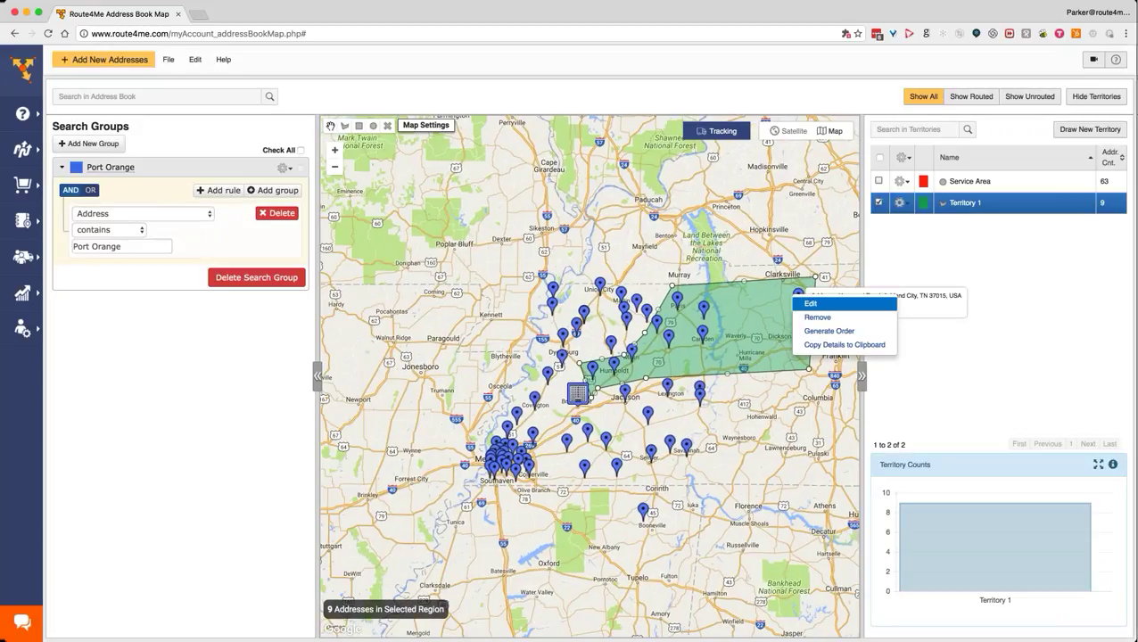
{"action": "left_click", "coordinate": [810, 303]}
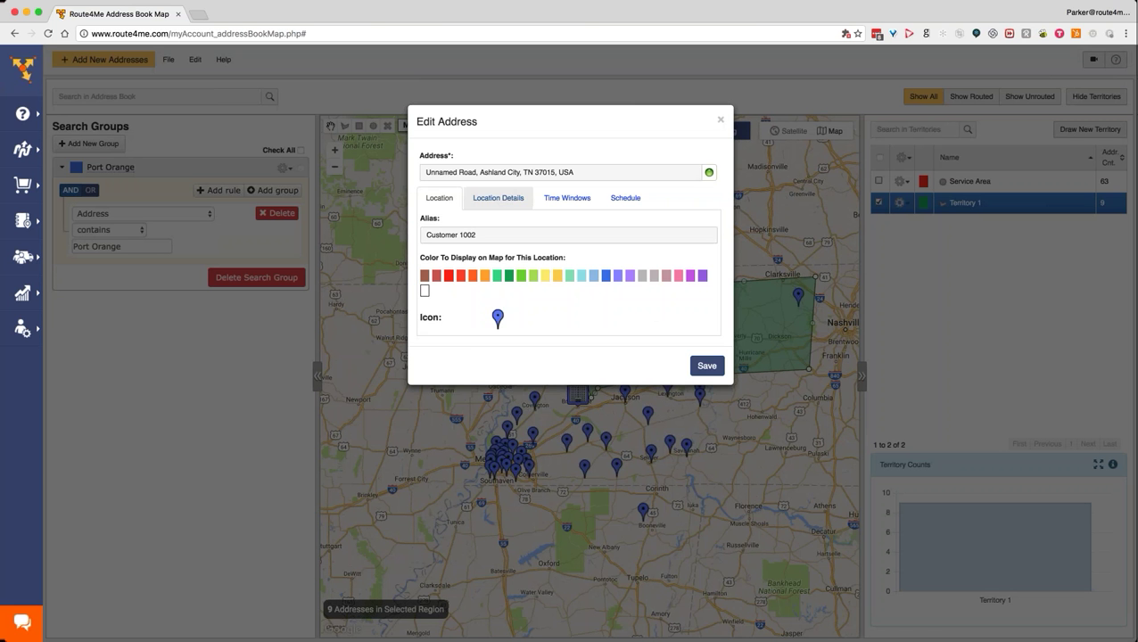
{"action": "left_click", "coordinate": [502, 198]}
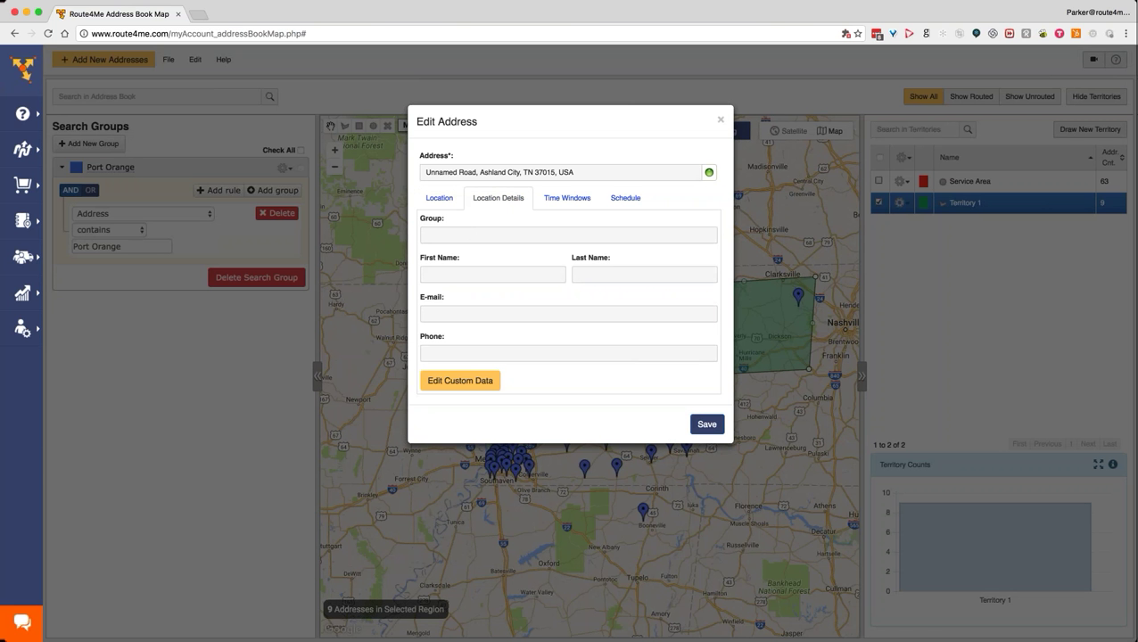
{"action": "left_click", "coordinate": [452, 381]}
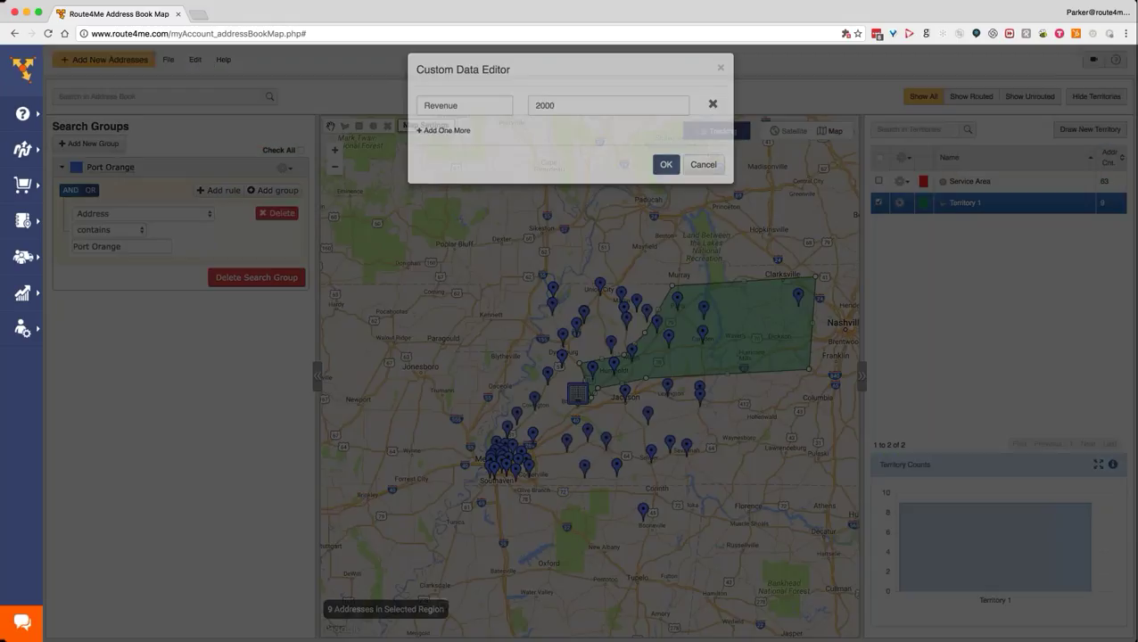
{"action": "left_click", "coordinate": [703, 174]}
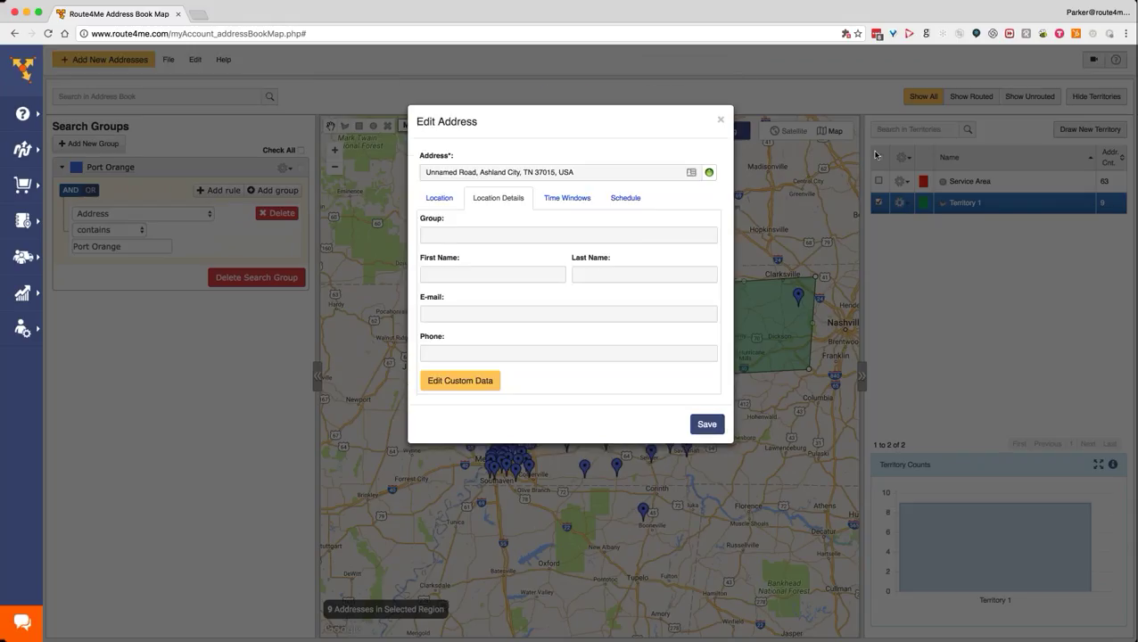
{"action": "left_click", "coordinate": [722, 122]}
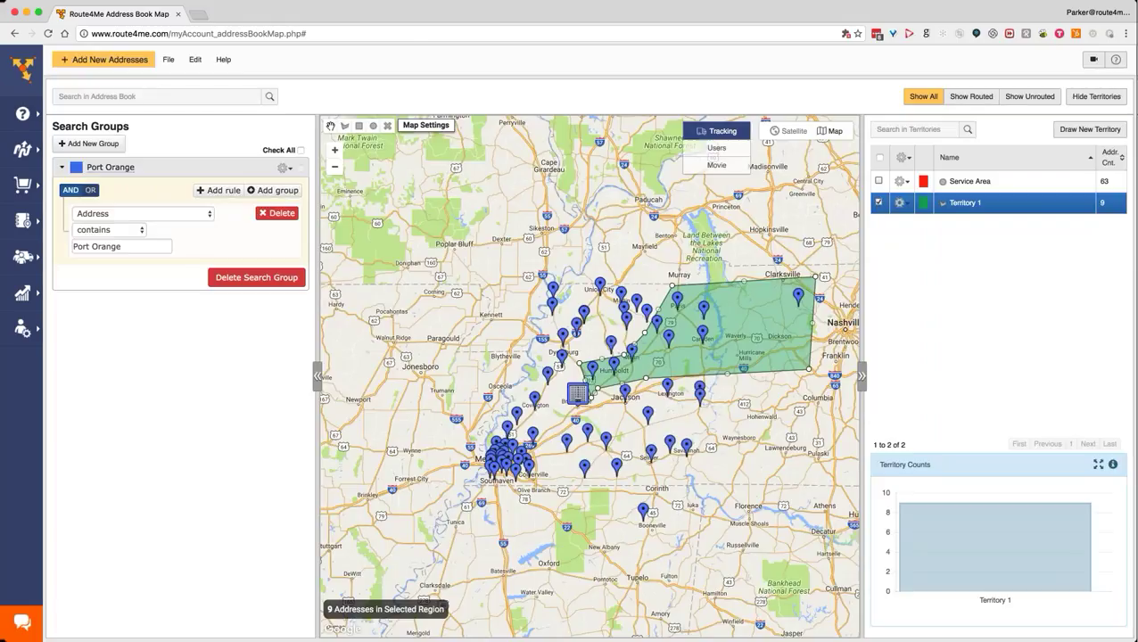
Step: Hide Territory 1 and display the Service Area territory on the map
{"action": "left_click", "coordinate": [878, 203]}
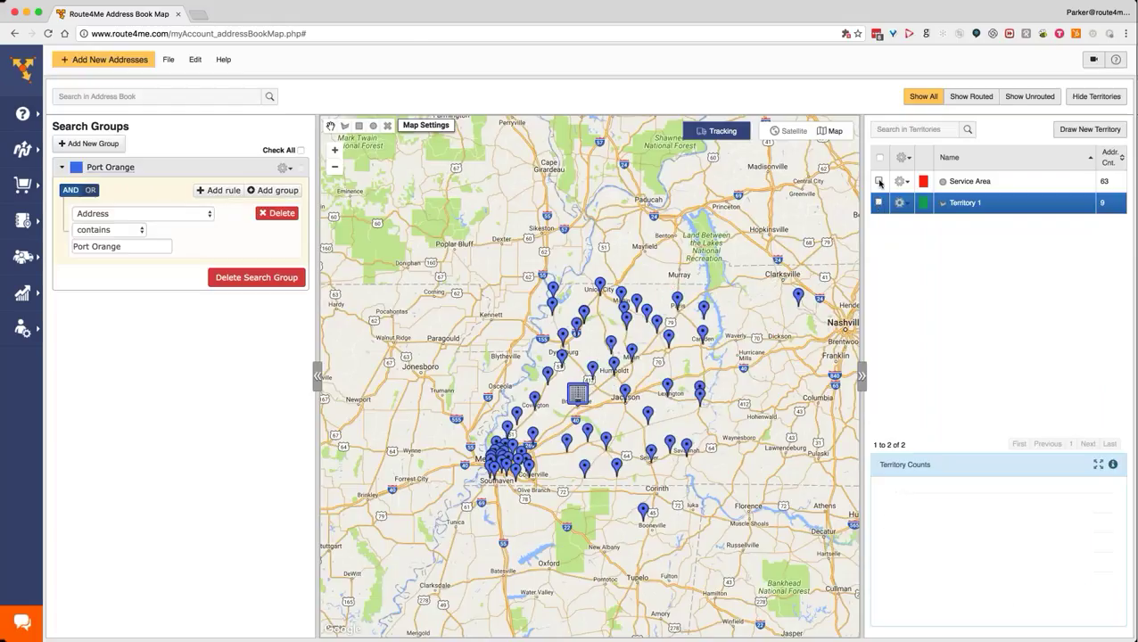
{"action": "left_click", "coordinate": [878, 182]}
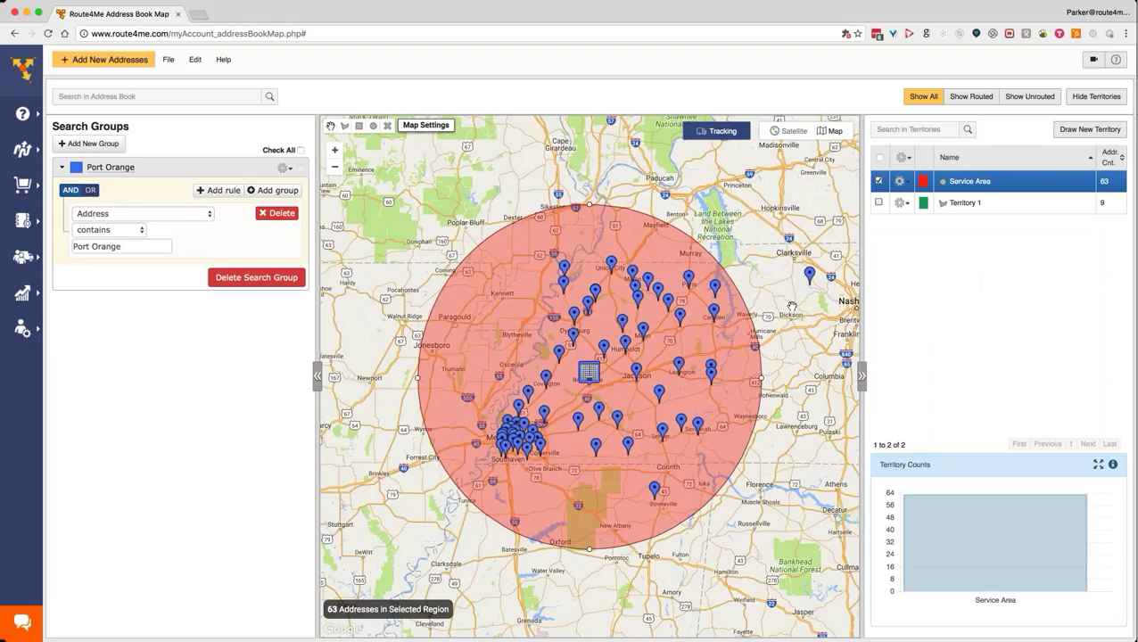
{"action": "left_click_drag", "start_coordinate": [792, 306], "coordinate": [737, 343]}
{"action": "mouse_move", "coordinate": [662, 346]}
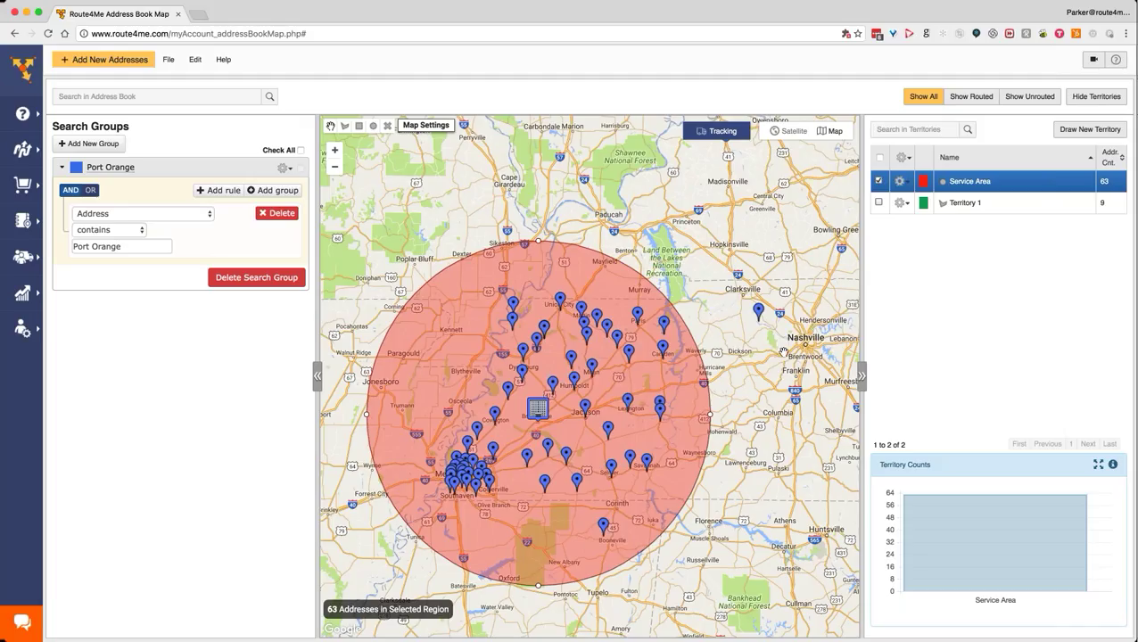
{"action": "left_click_drag", "start_coordinate": [783, 350], "coordinate": [686, 360]}
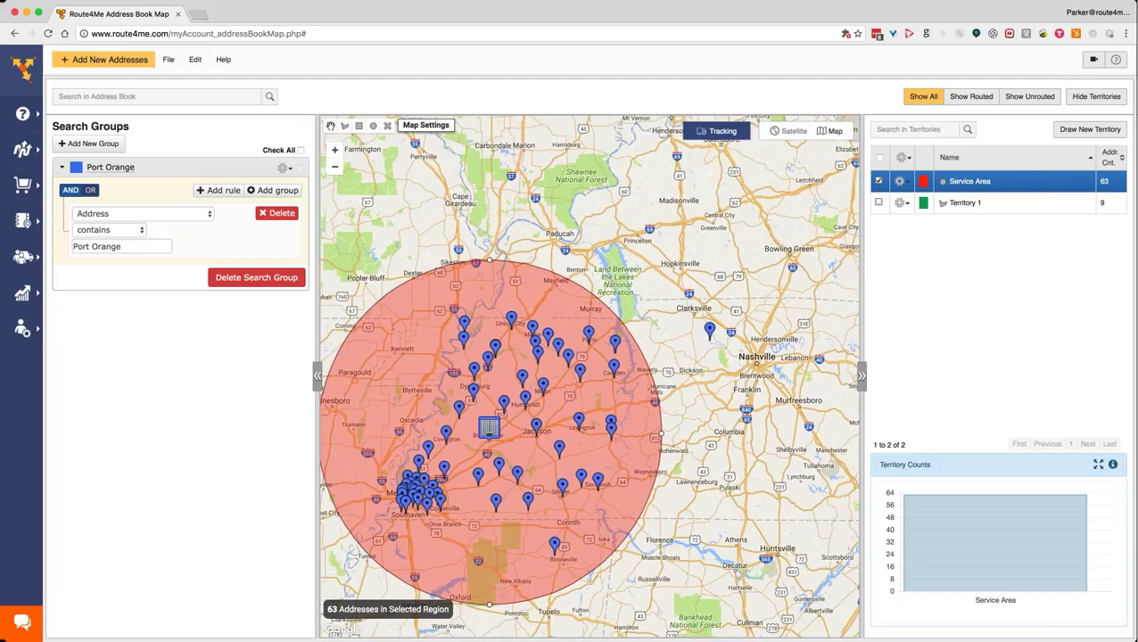
{"action": "left_click_drag", "start_coordinate": [558, 473], "coordinate": [570, 468]}
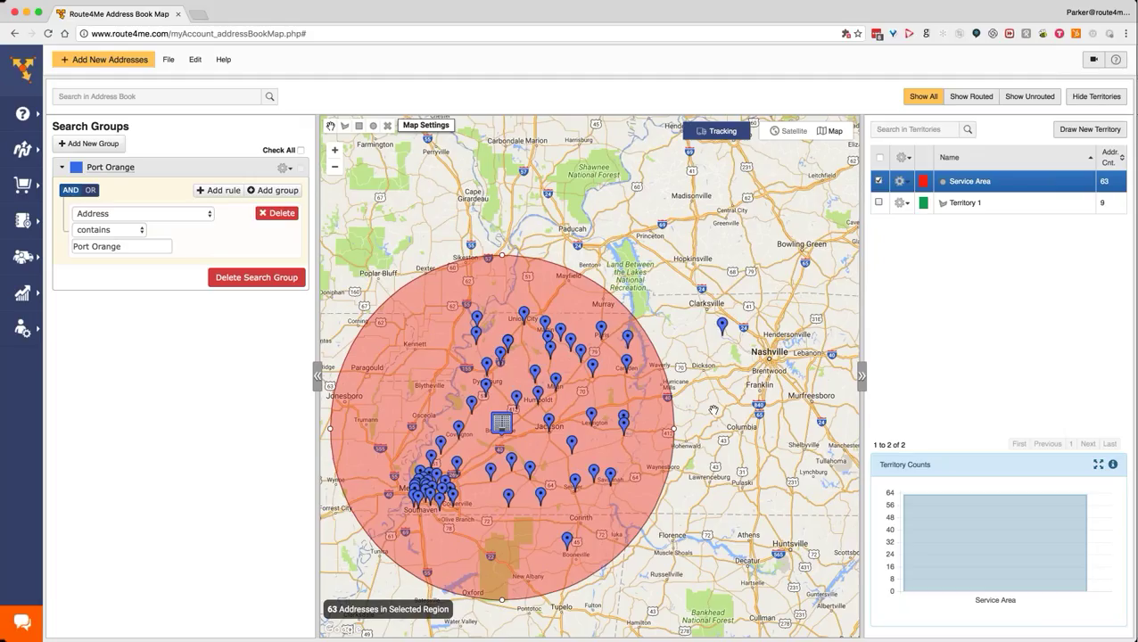
{"action": "left_click_drag", "start_coordinate": [713, 410], "coordinate": [757, 395]}
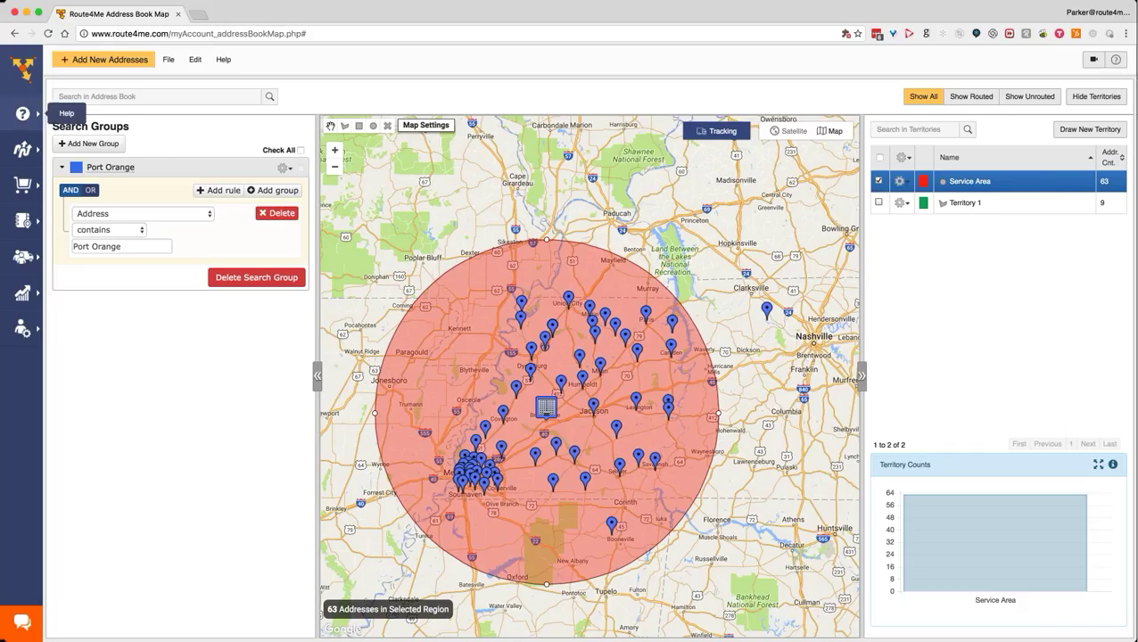
{"action": "mouse_move", "coordinate": [23, 113]}
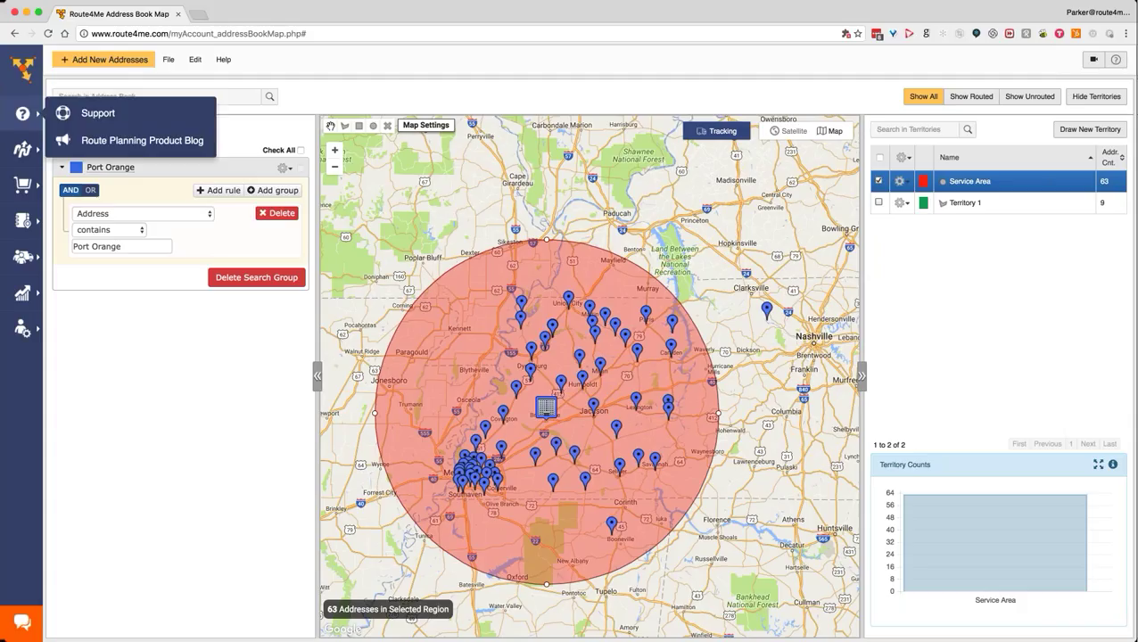